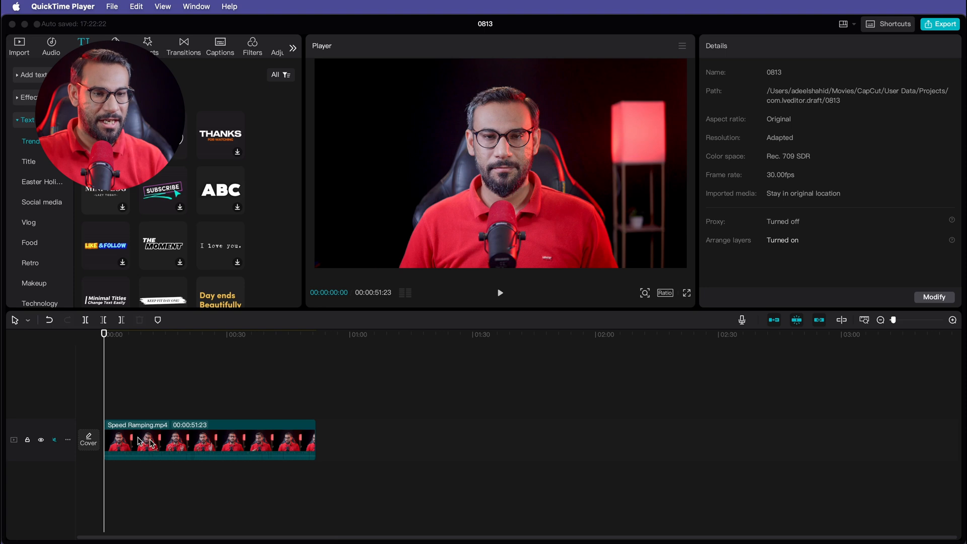
# - Paste a duplicate of the Speed Ramping clip onto a new track above the original and mute that track
pyautogui.click(171, 444)
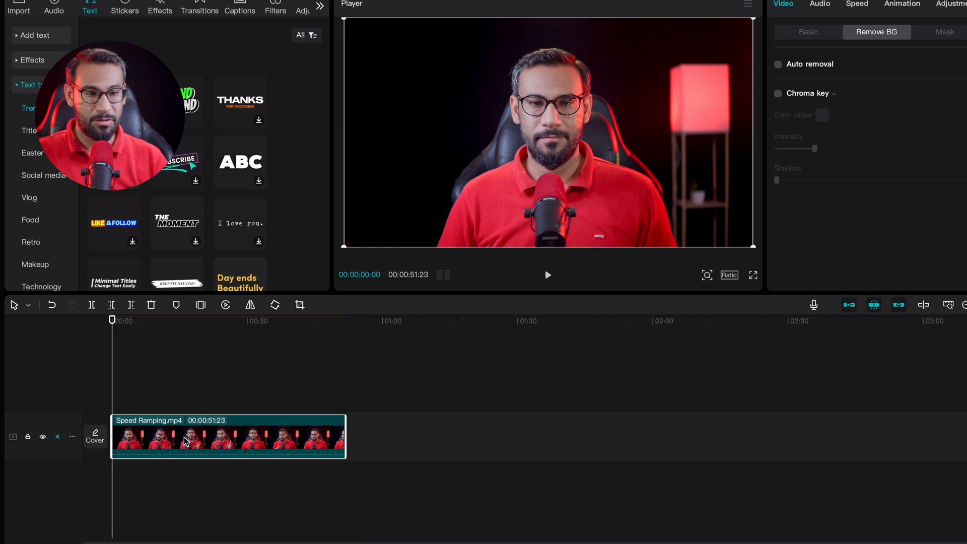
pyautogui.hotkey('ctrl', 'v')
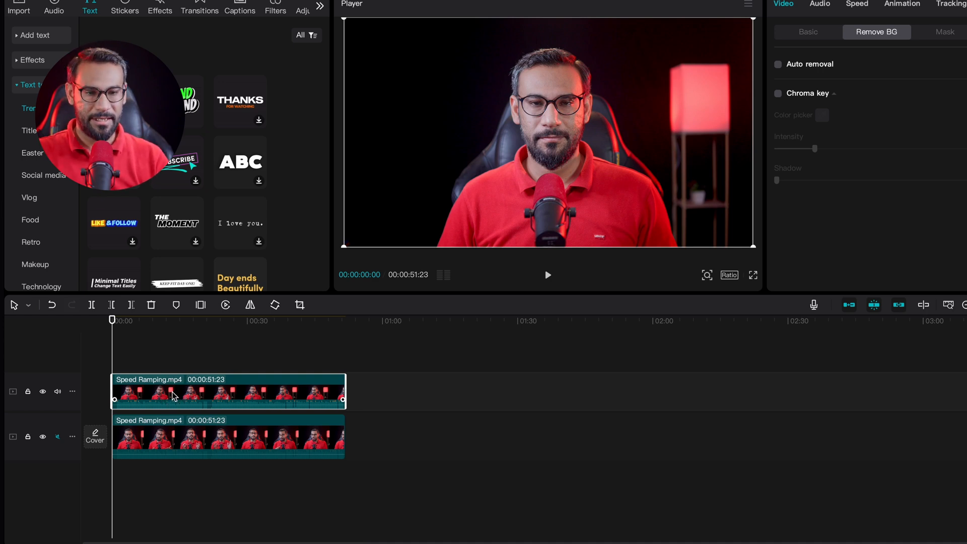
pyautogui.click(58, 392)
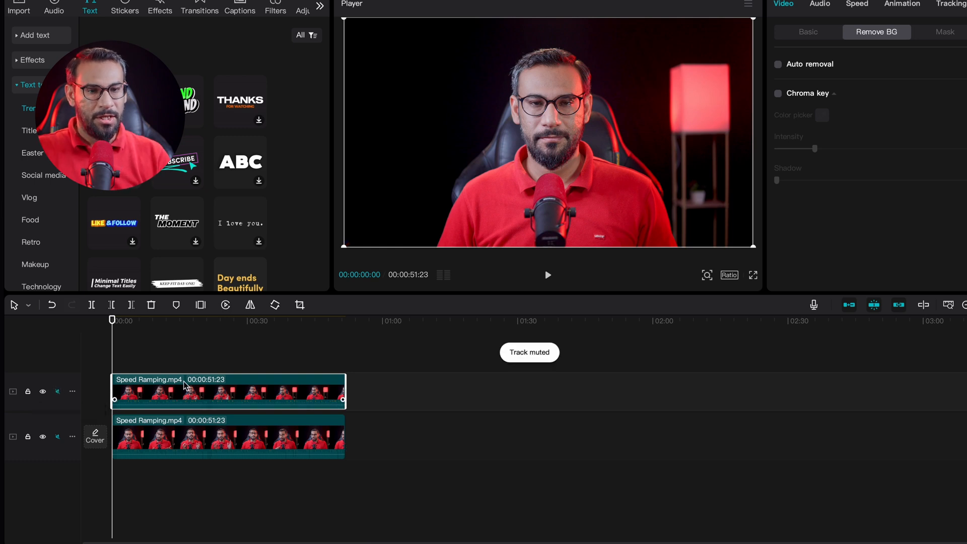
# - Select the clips and browse the clip property categories and the Video sub-sections for the top clip
pyautogui.click(218, 438)
pyautogui.click(177, 388)
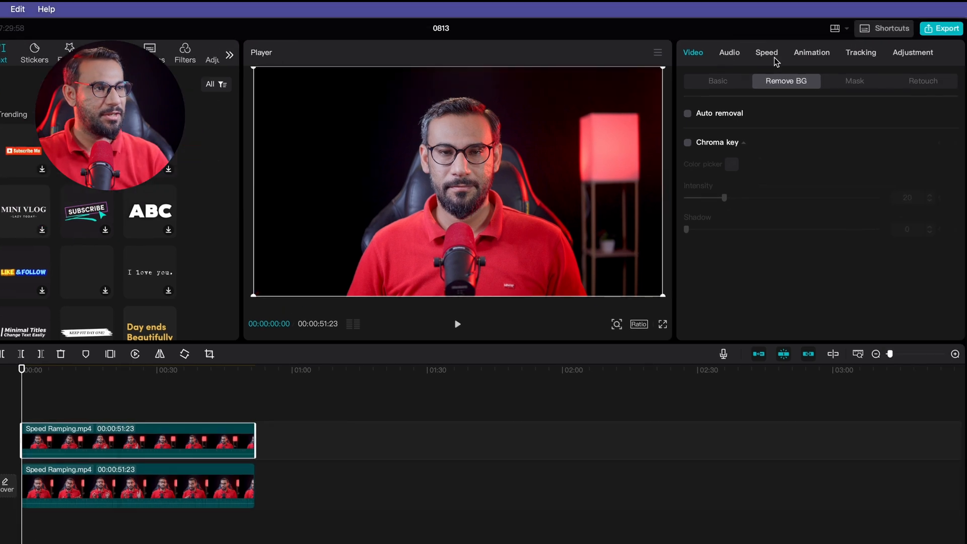
pyautogui.click(736, 55)
pyautogui.click(765, 54)
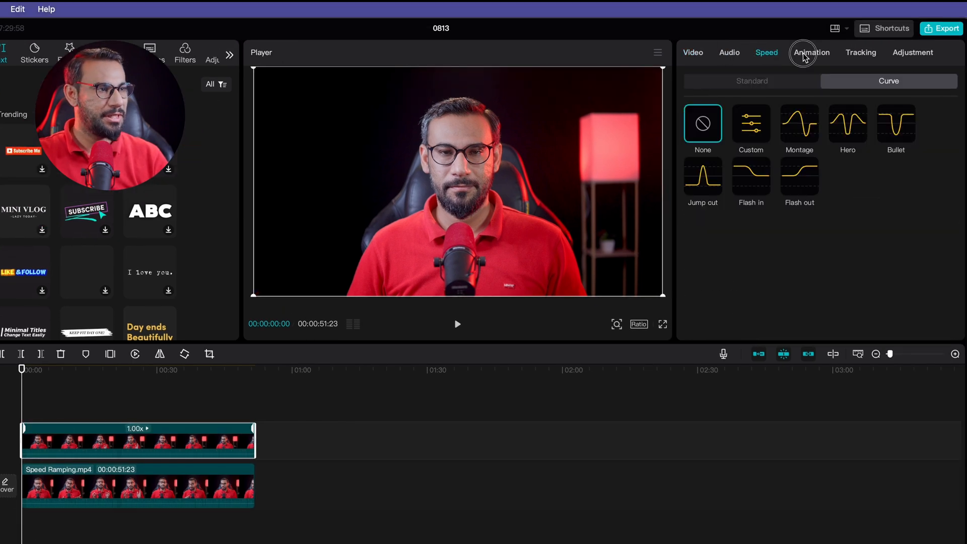
pyautogui.click(805, 54)
pyautogui.click(854, 54)
pyautogui.click(919, 55)
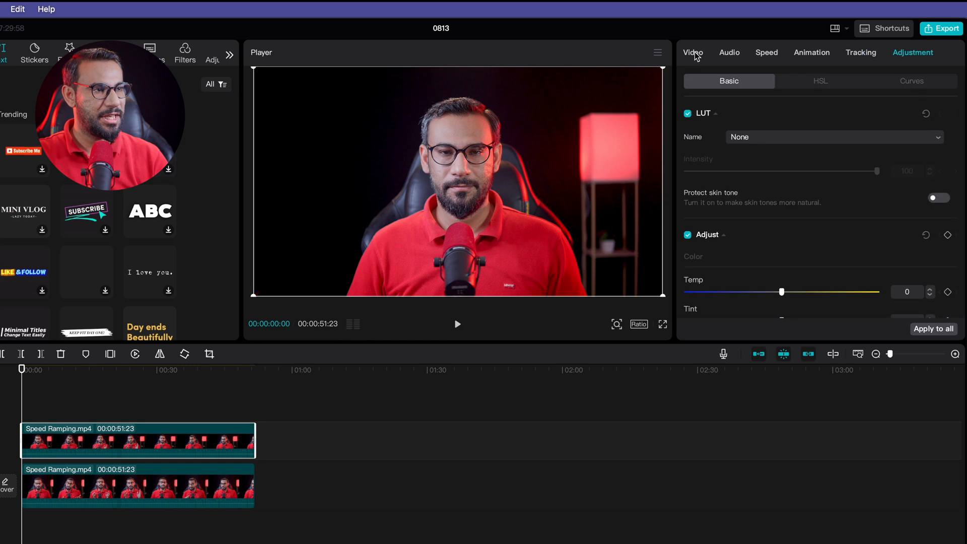
pyautogui.click(694, 53)
pyautogui.click(713, 82)
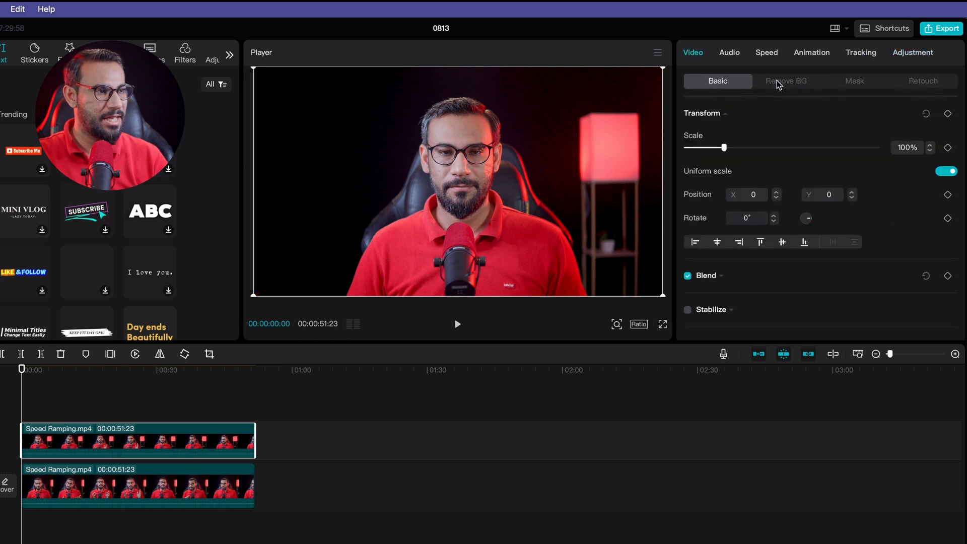
pyautogui.click(778, 82)
pyautogui.click(874, 85)
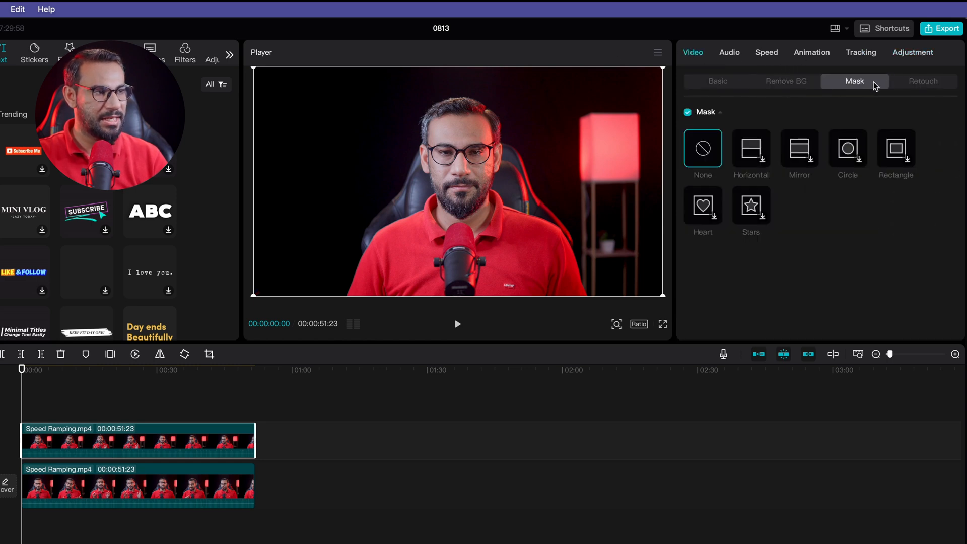
pyautogui.click(929, 89)
pyautogui.click(804, 86)
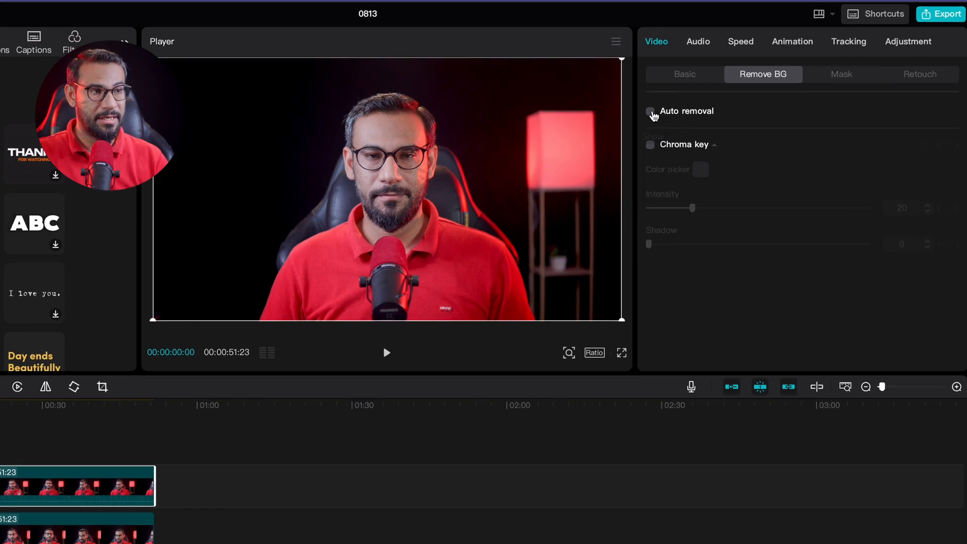
# - Enable Auto removal on the top clip's background and preview the cutout with and without the lower clip
pyautogui.click(668, 124)
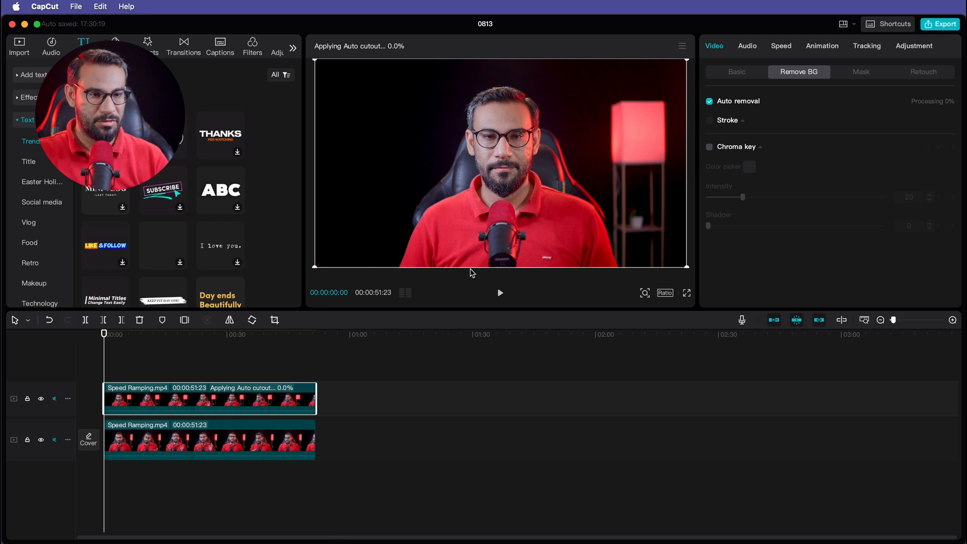
pyautogui.click(134, 442)
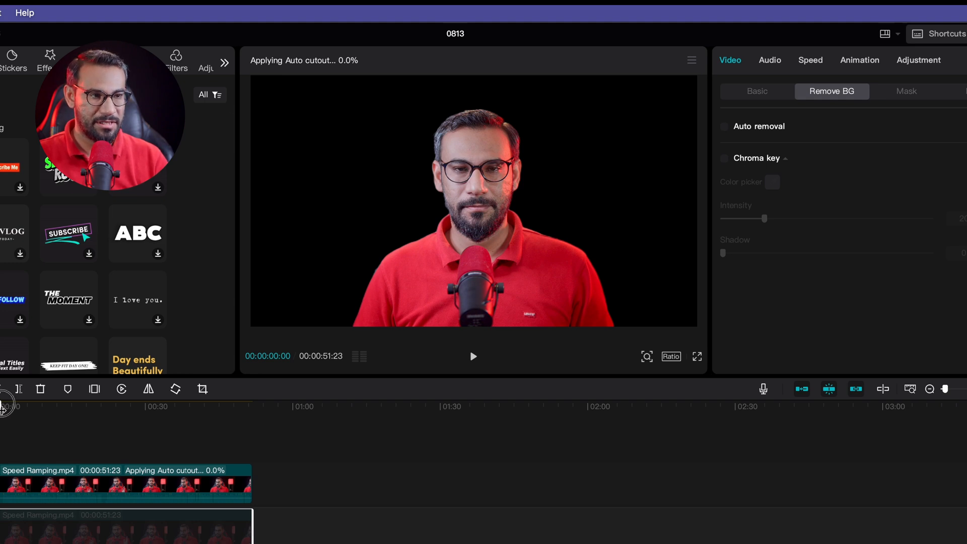
pyautogui.moveTo(6, 406)
pyautogui.mouseDown()
pyautogui.moveTo(131, 413)
pyautogui.moveTo(7, 411)
pyautogui.mouseUp()
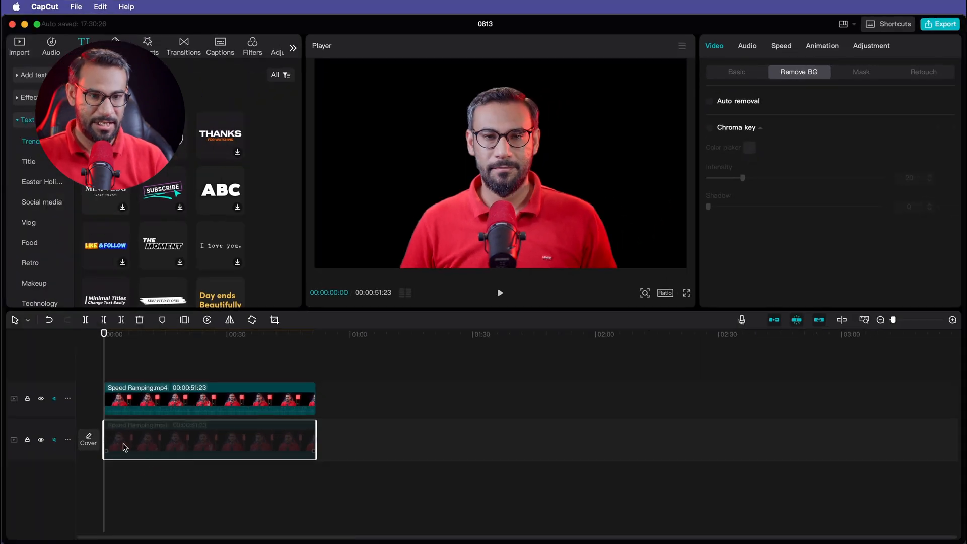
pyautogui.click(126, 447)
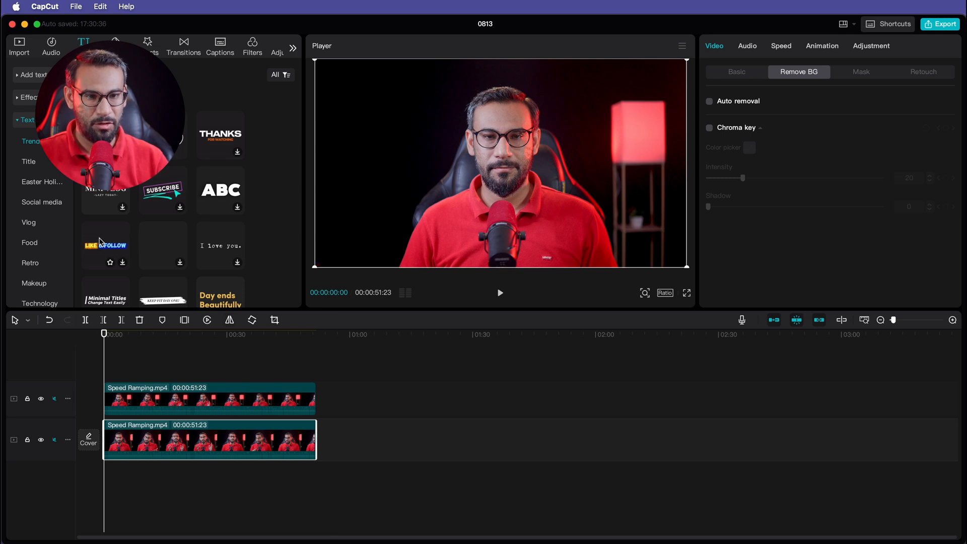
# - Add the LIKE & FOLLOW text template between the two video layers, starting around the 12-second mark
pyautogui.moveTo(100, 243); pyautogui.dragTo(245, 362)
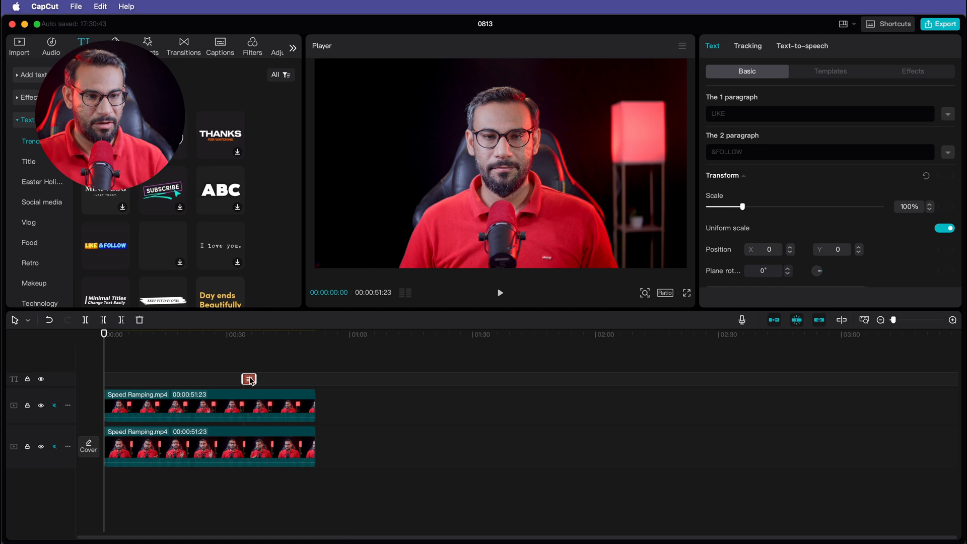
pyautogui.moveTo(176, 403); pyautogui.dragTo(181, 383)
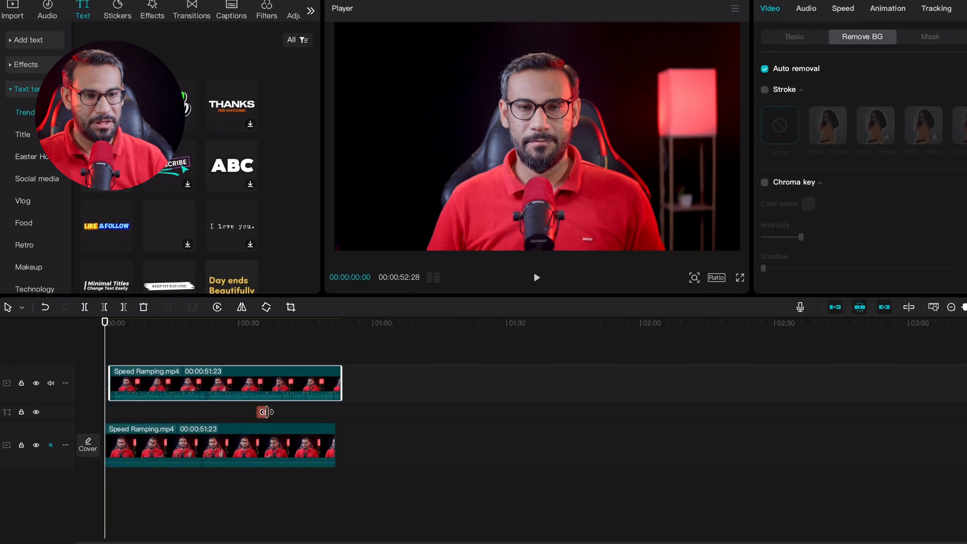
pyautogui.click(250, 416)
pyautogui.moveTo(262, 416); pyautogui.dragTo(162, 416)
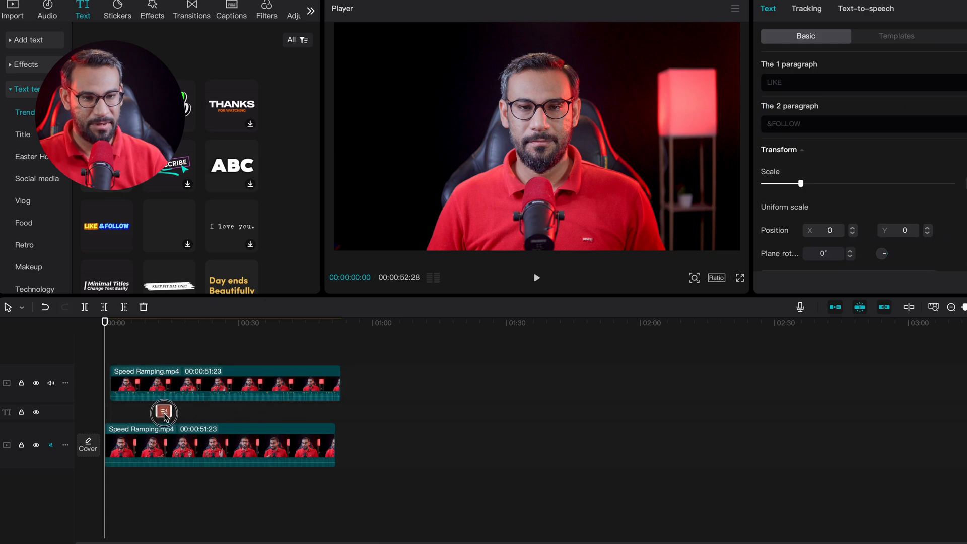
# - Mute the top video track and play back the section where the text appears behind the subject
pyautogui.click(51, 383)
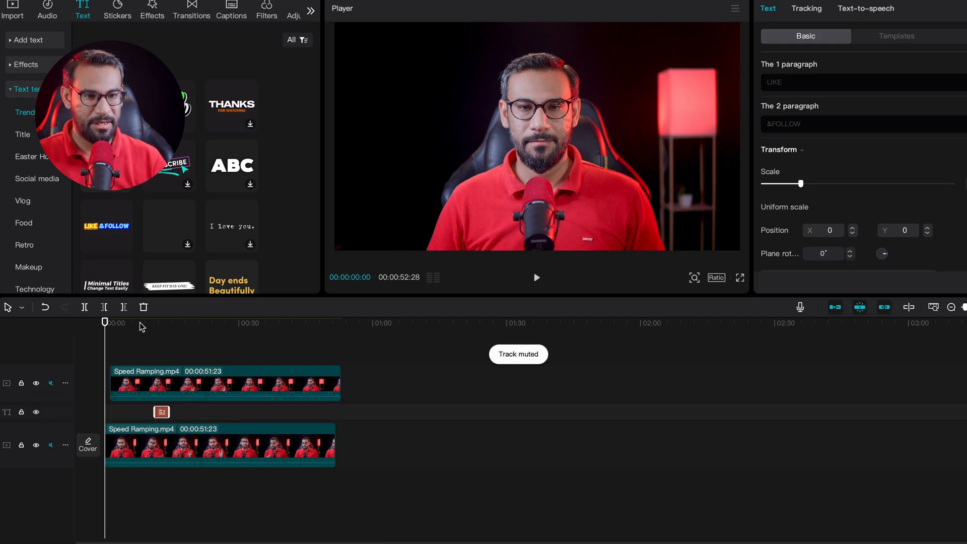
pyautogui.click(142, 323)
pyautogui.press('space')
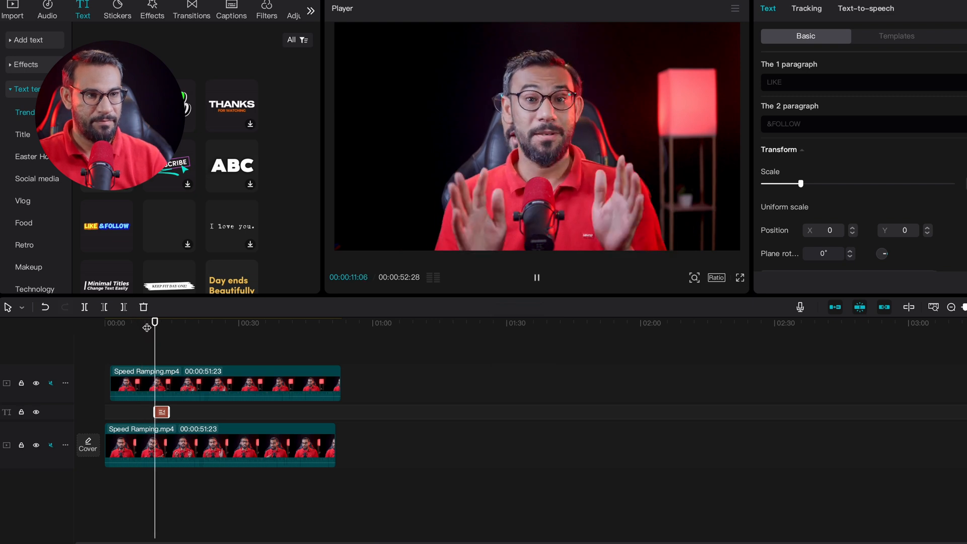
pyautogui.press('space')
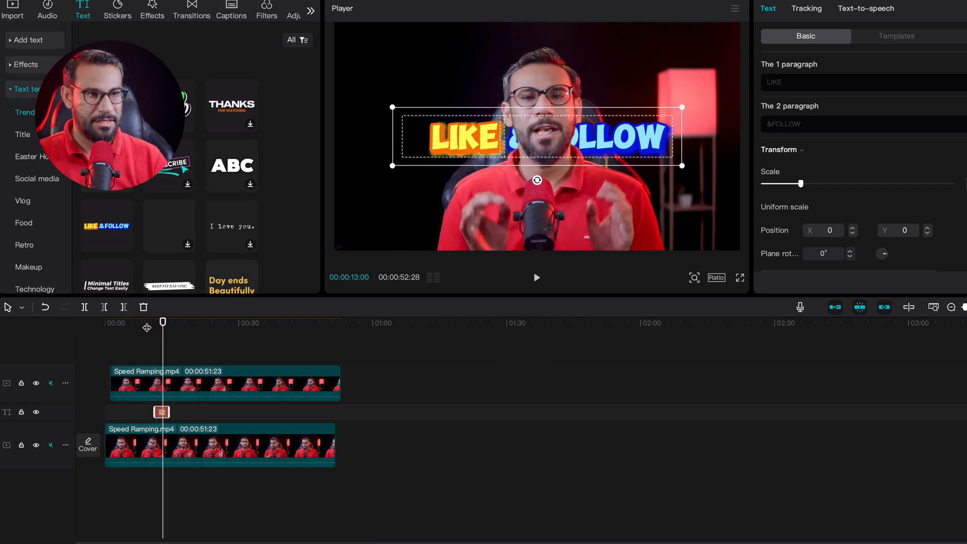
pyautogui.press('space')
pyautogui.press('space')
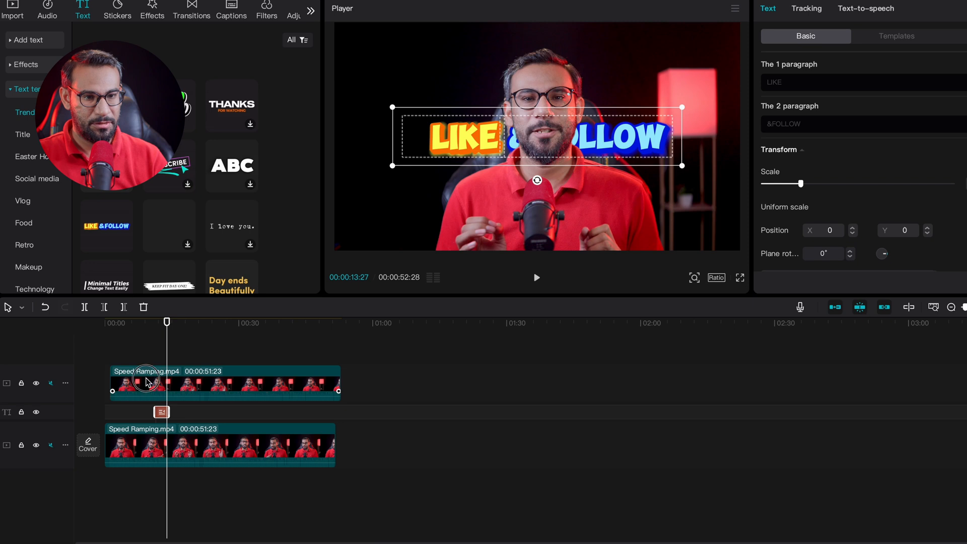
pyautogui.moveTo(151, 378); pyautogui.dragTo(145, 377)
pyautogui.click(150, 325)
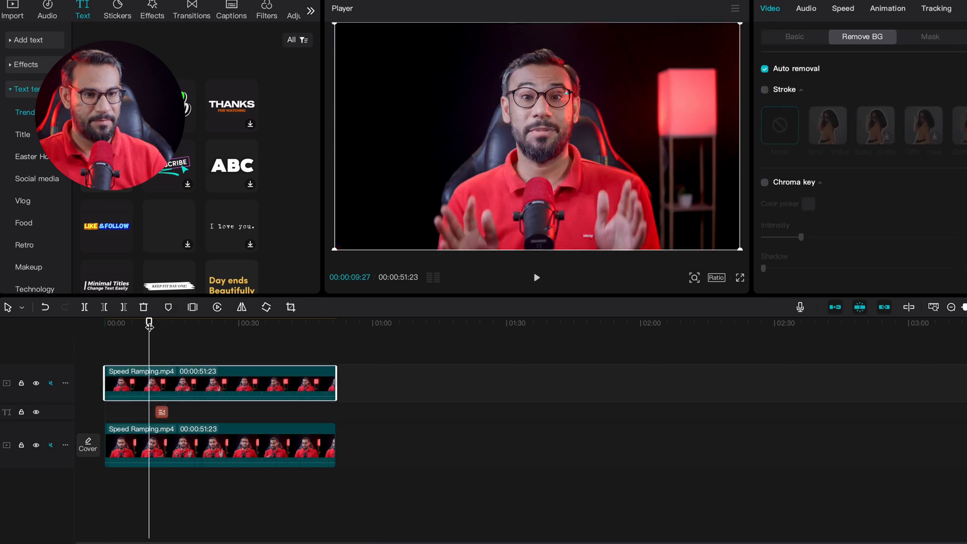
pyautogui.press('space')
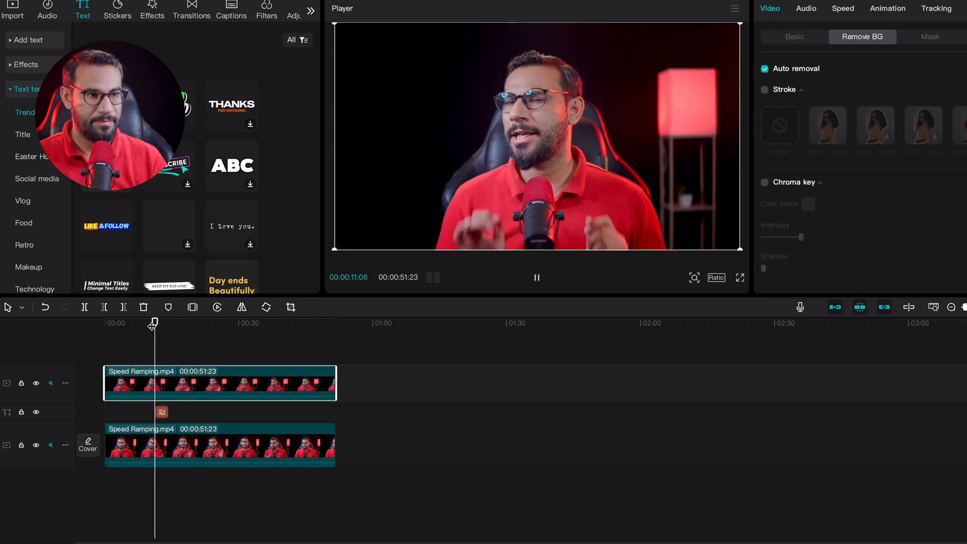
pyautogui.press('space')
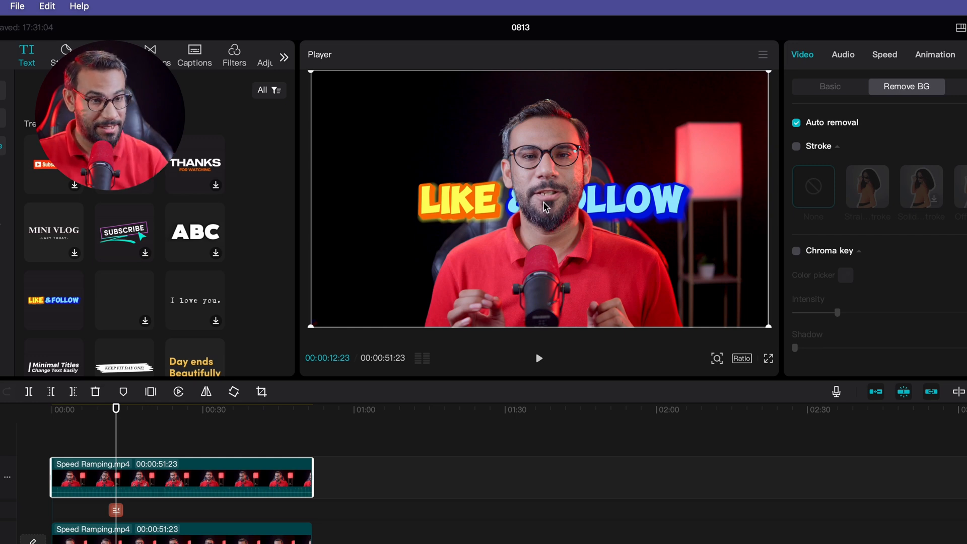
# - Move the LIKE & FOLLOW text up and left in the frame to about X -311, Y 273
pyautogui.click(116, 511)
pyautogui.moveTo(440, 230); pyautogui.dragTo(391, 174)
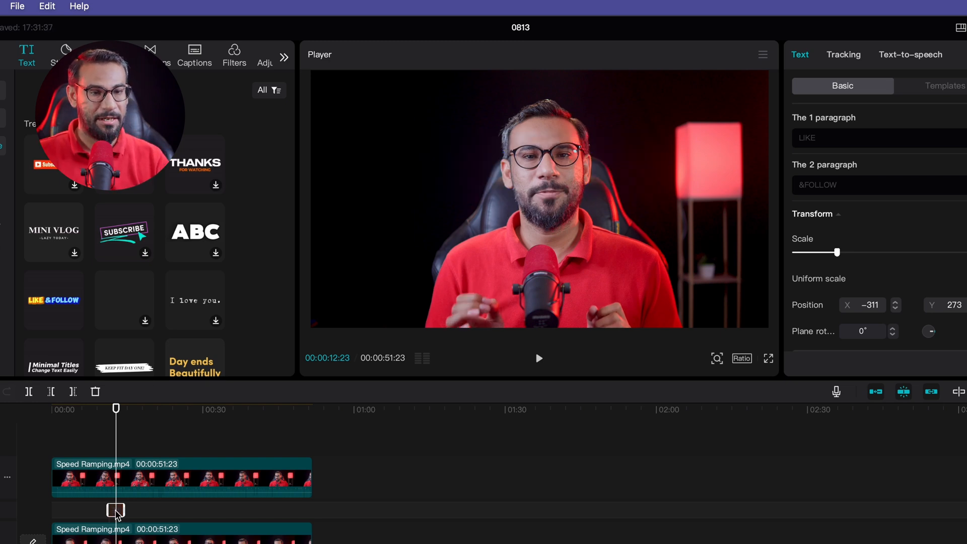
# - Switch the top clip's background removal from Auto removal to Chroma key
pyautogui.click(176, 485)
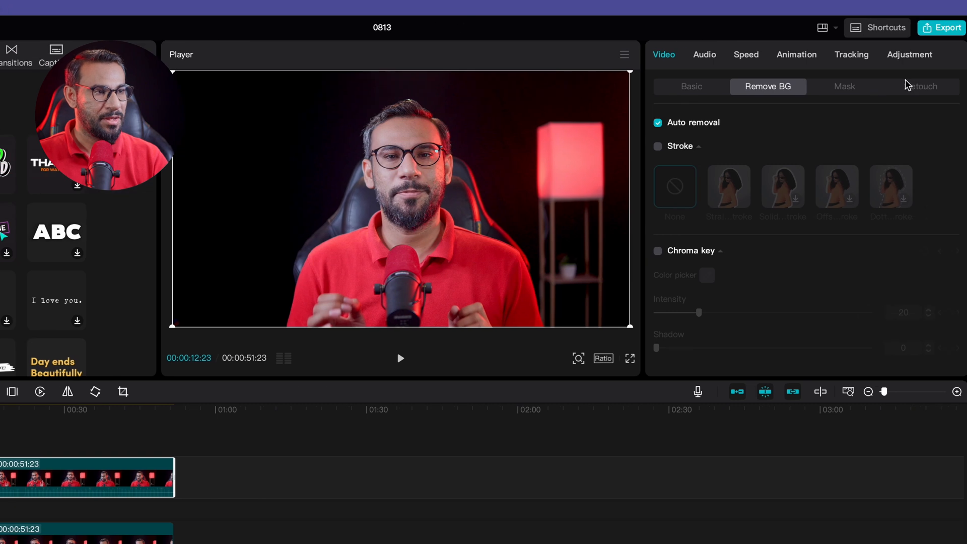
pyautogui.click(742, 124)
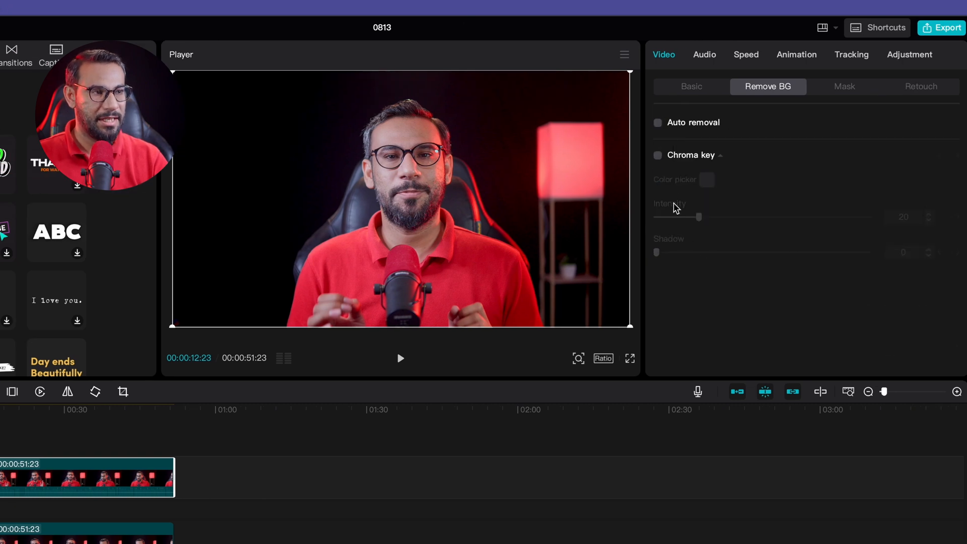
pyautogui.click(658, 156)
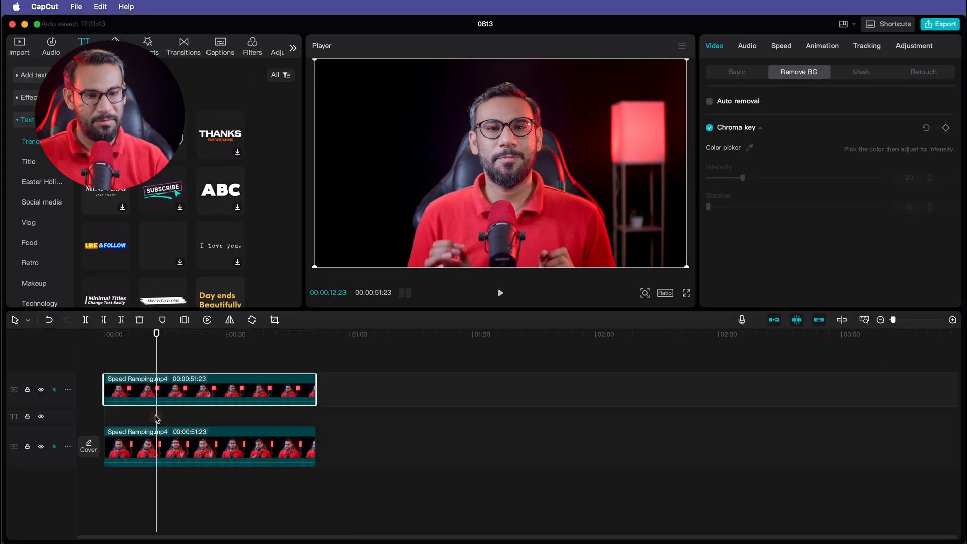
# - Play back the section around the text to check the current result
pyautogui.click(78, 509)
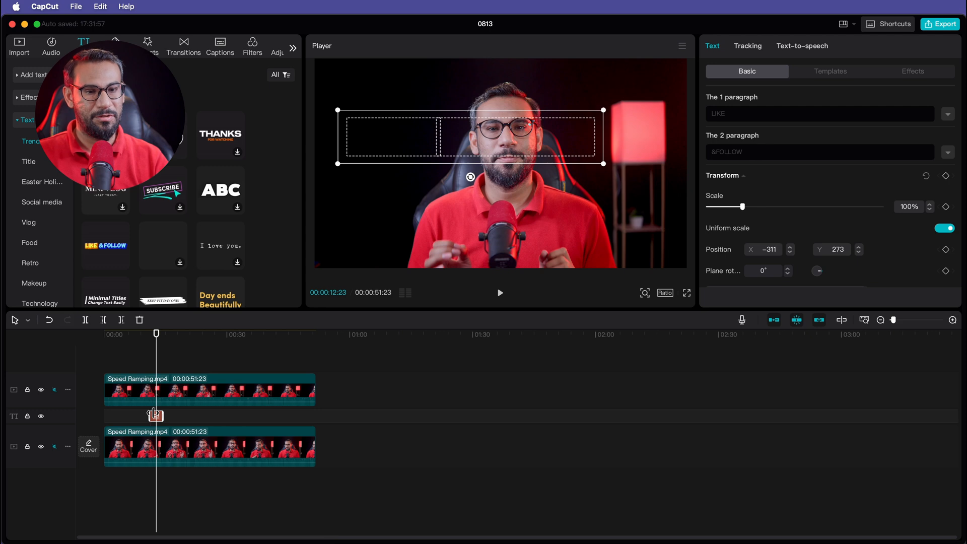
pyautogui.click(144, 348)
pyautogui.press('space')
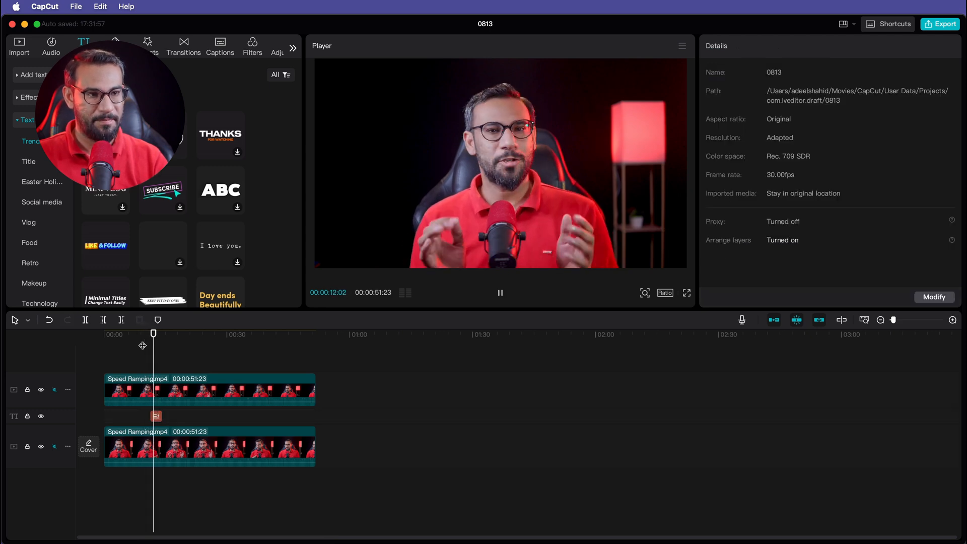
pyautogui.press('space')
# - Pick the black background as the top clip's chroma key colour and set the intensity to 6
pyautogui.click(181, 398)
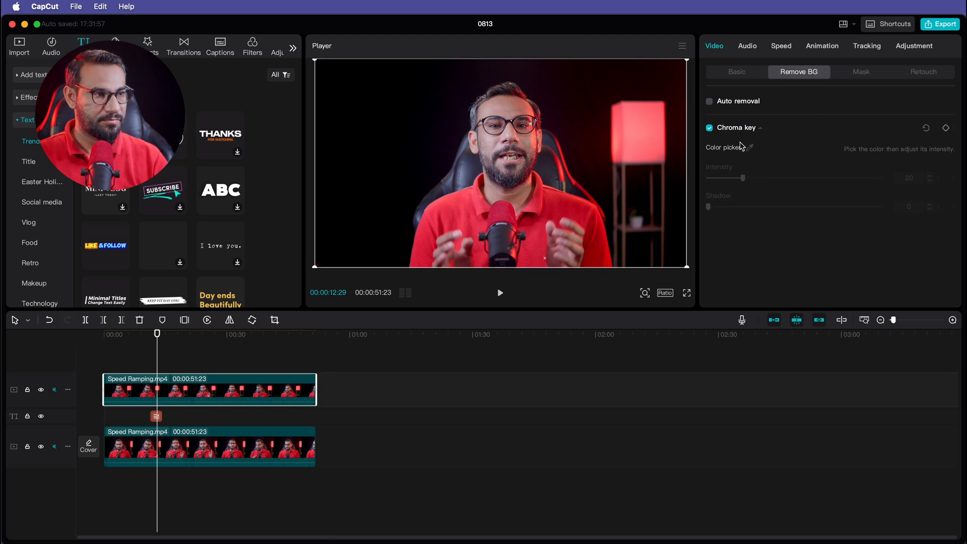
pyautogui.click(750, 148)
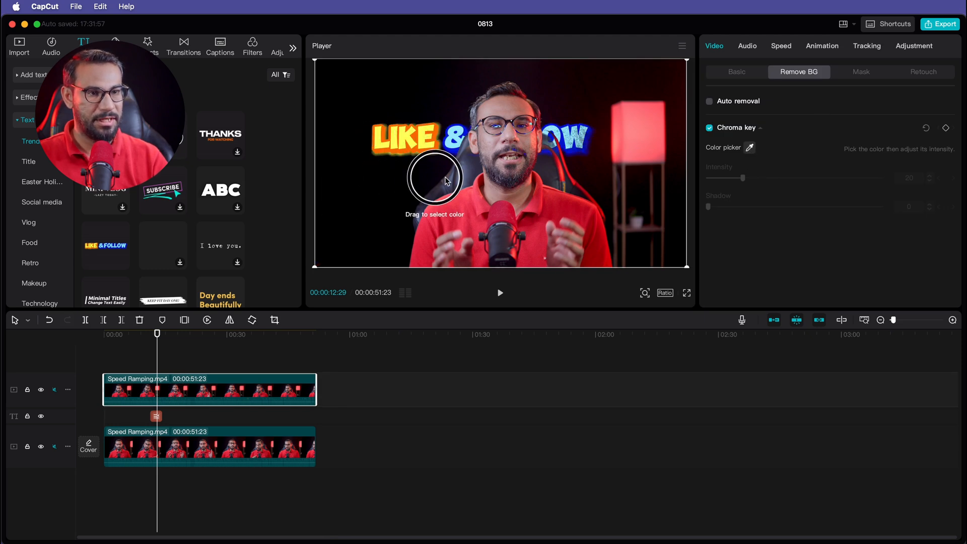
pyautogui.click(352, 196)
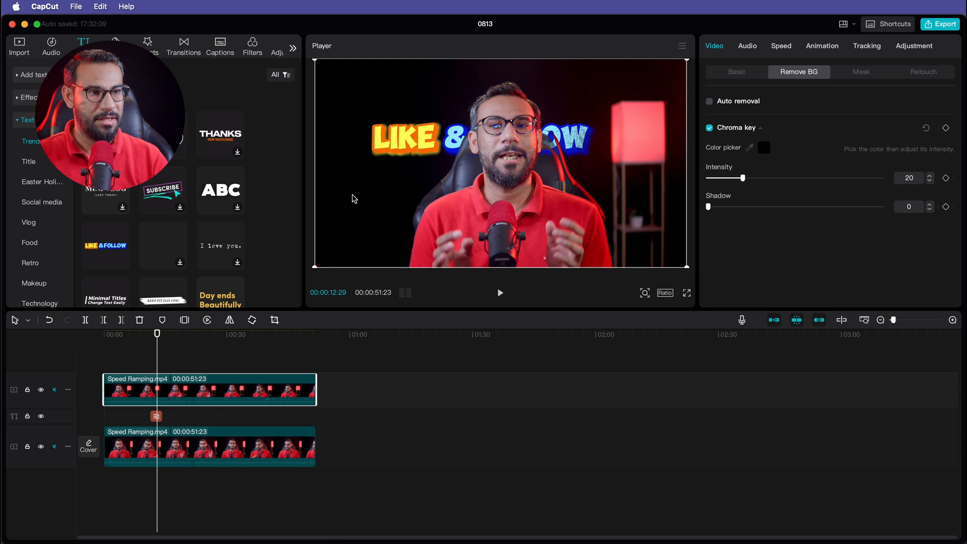
pyautogui.moveTo(411, 140)
pyautogui.mouseDown()
pyautogui.moveTo(363, 134)
pyautogui.moveTo(409, 140)
pyautogui.mouseUp()
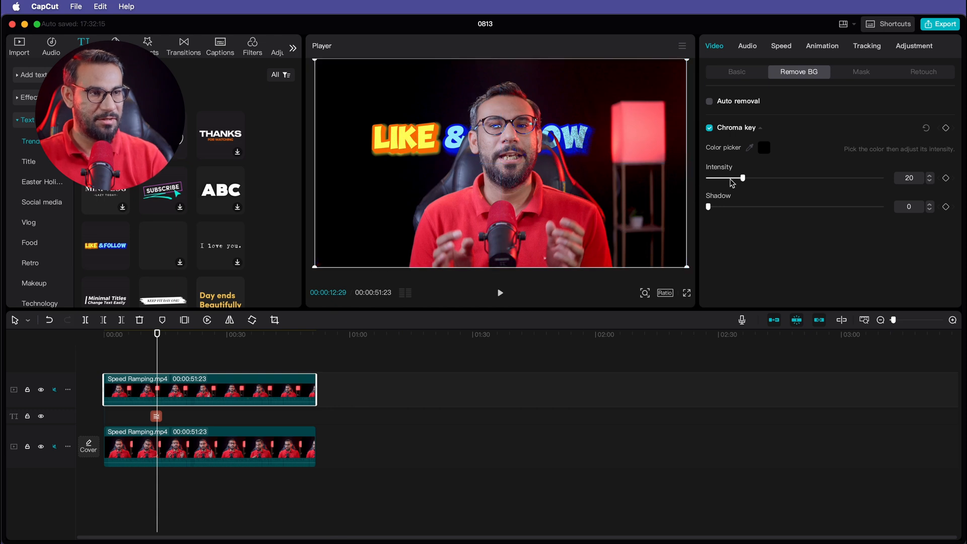
pyautogui.moveTo(743, 179); pyautogui.dragTo(703, 170)
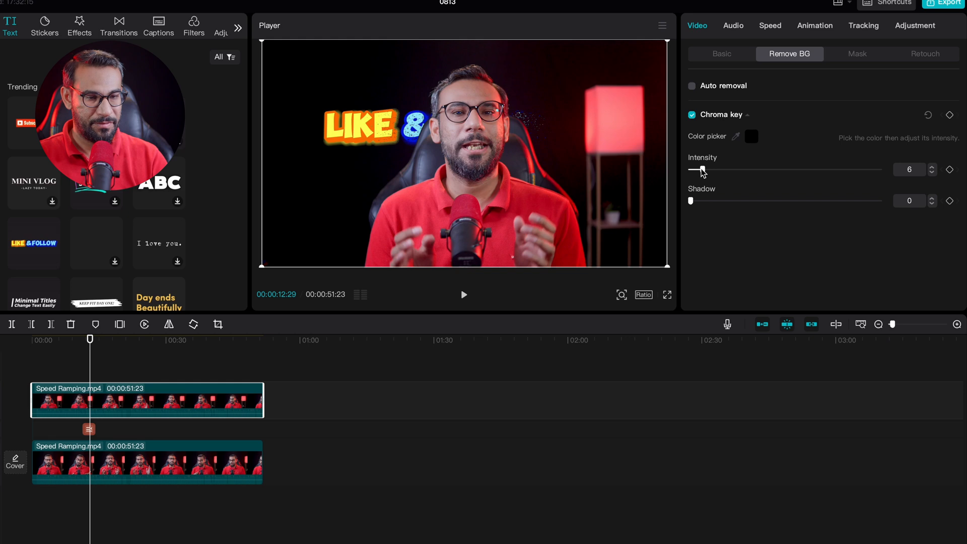
pyautogui.click(67, 340)
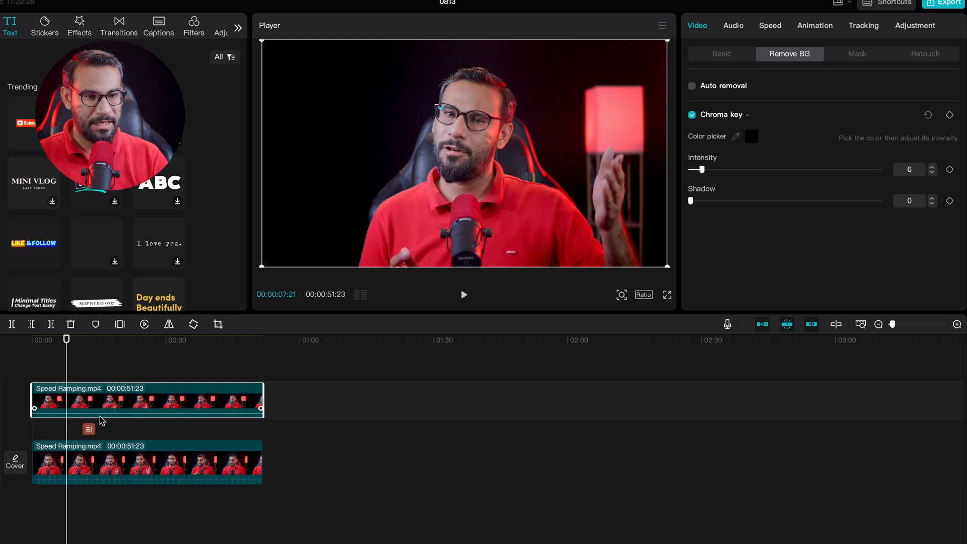
# - Replace the LIKE & FOLLOW text with the ABC text template placed between the two video tracks
pyautogui.click(88, 431)
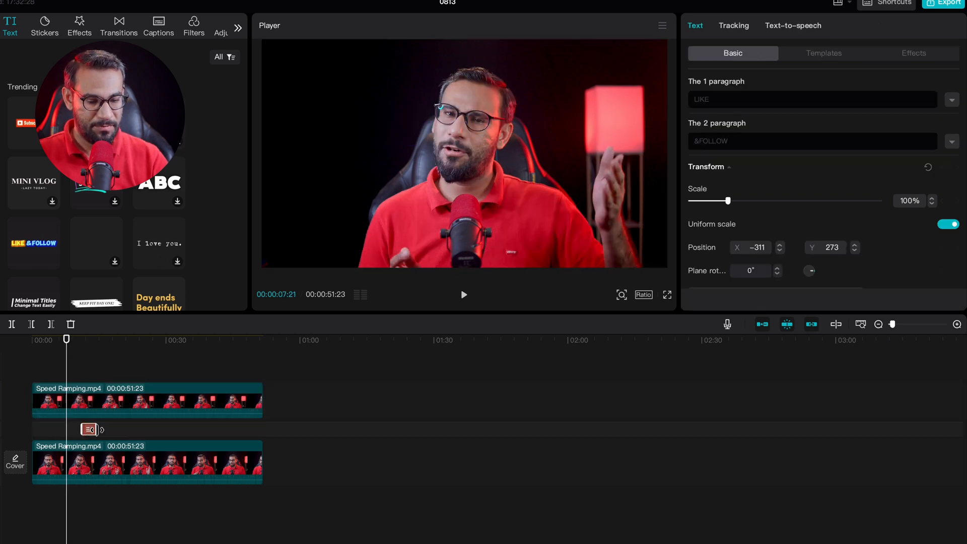
pyautogui.press('Delete')
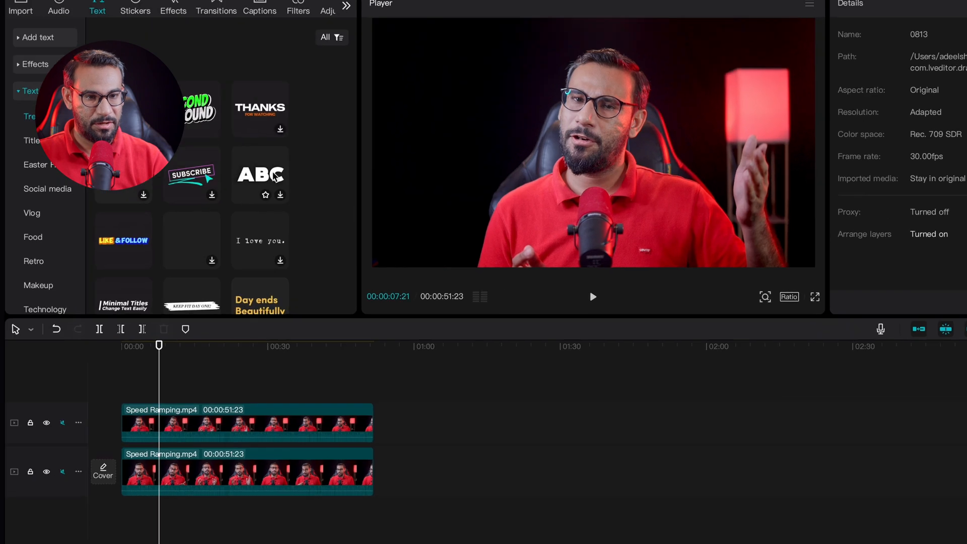
pyautogui.moveTo(159, 182); pyautogui.dragTo(104, 348)
pyautogui.moveTo(198, 354); pyautogui.dragTo(156, 445)
pyautogui.moveTo(156, 398); pyautogui.dragTo(157, 396)
pyautogui.click(154, 298)
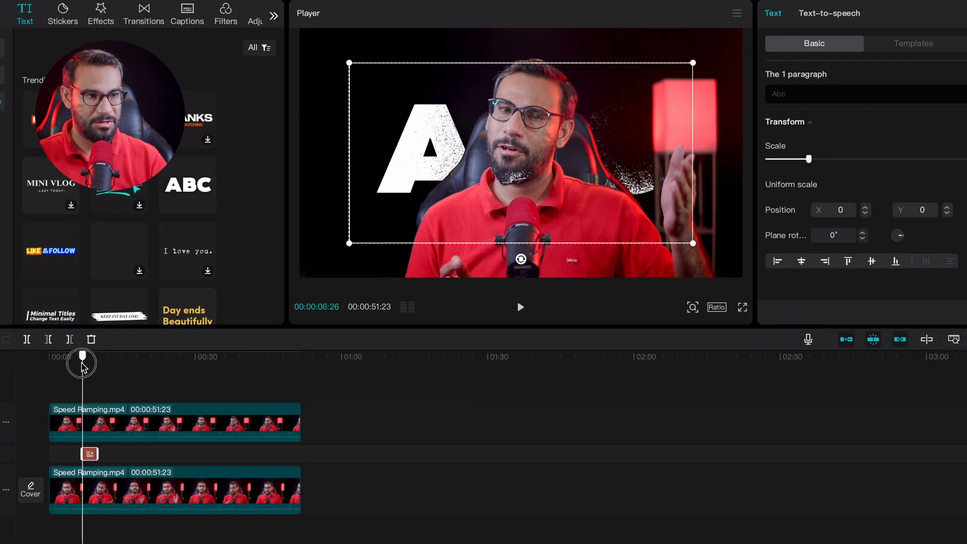
# - Shrink the ABC text and move it to the upper left at about X -1005, Y 209
pyautogui.moveTo(693, 244); pyautogui.dragTo(605, 194)
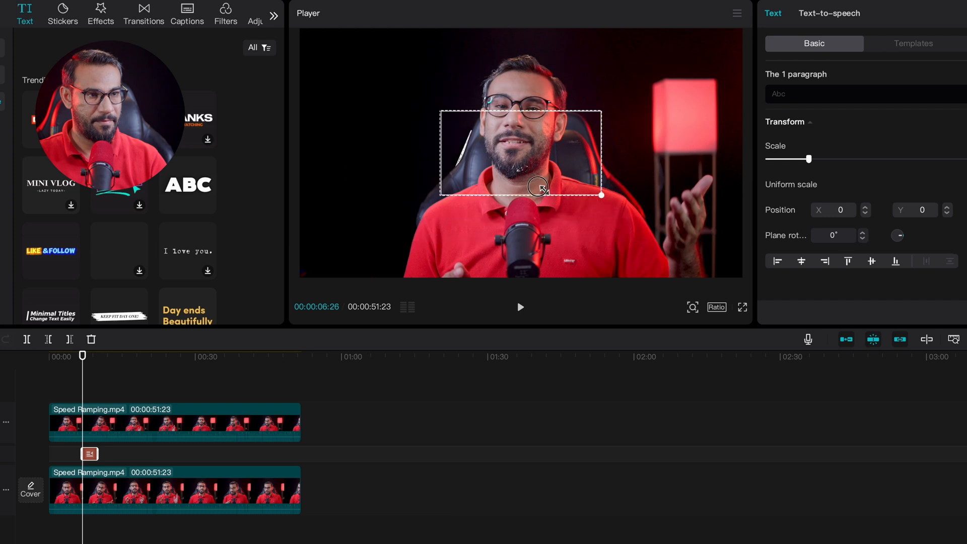
pyautogui.moveTo(458, 143); pyautogui.dragTo(337, 120)
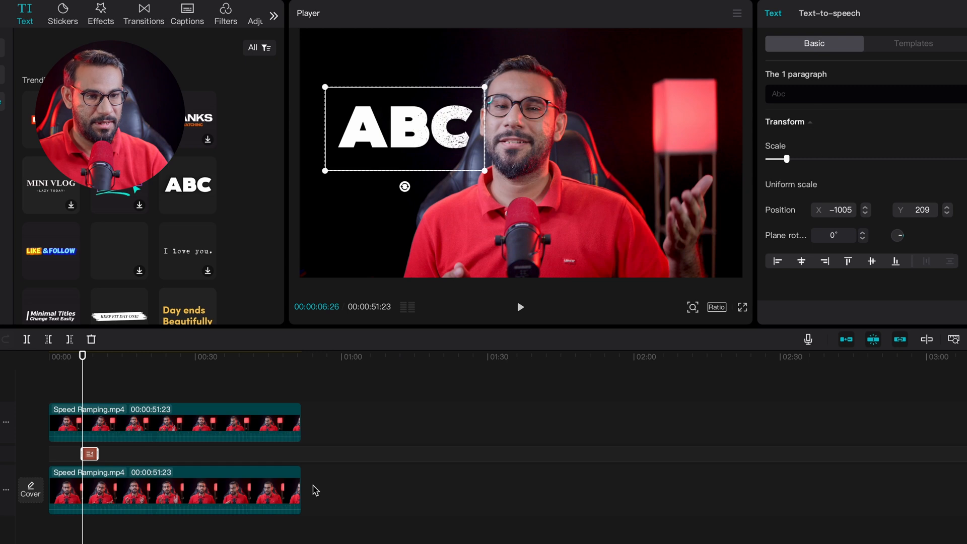
# - Raise the top clip's chroma key intensity to 10
pyautogui.click(166, 424)
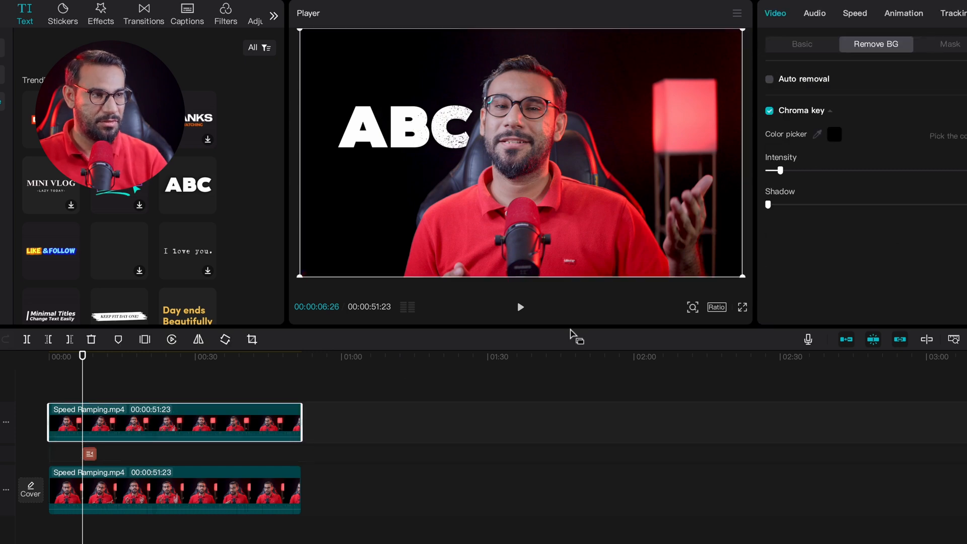
pyautogui.click(782, 171)
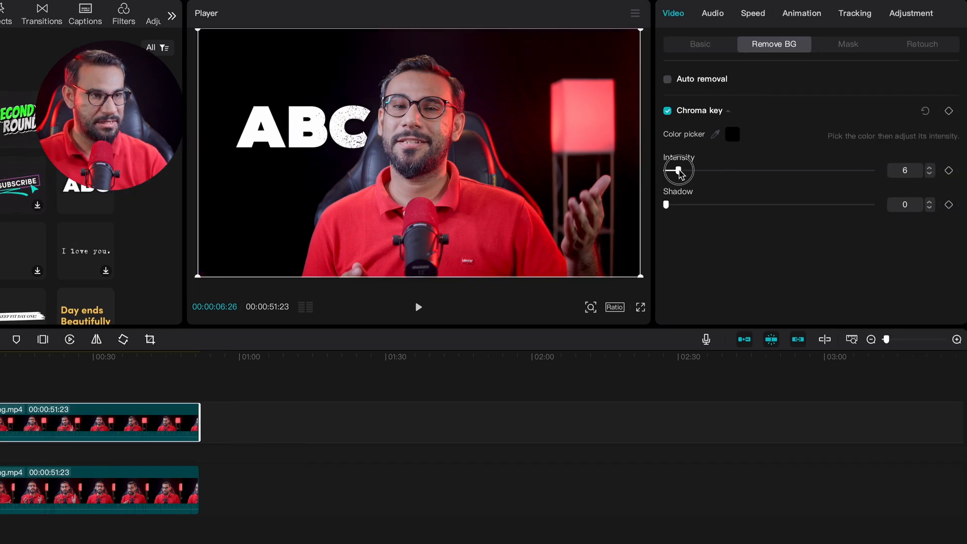
pyautogui.moveTo(679, 173); pyautogui.dragTo(685, 172)
pyautogui.moveTo(685, 174); pyautogui.dragTo(689, 174)
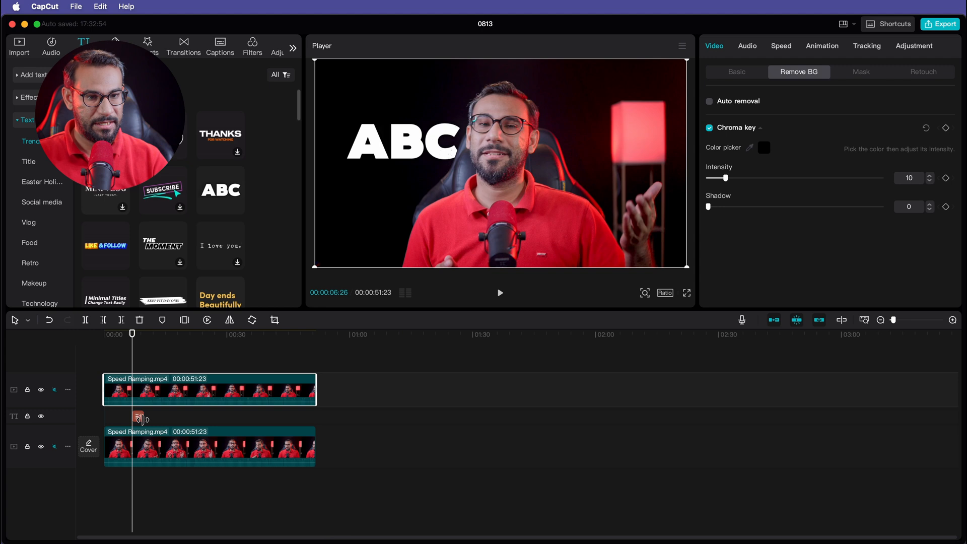
# - Move the ABC text to about X -877, Y 273 and scale it to about 51%
pyautogui.click(138, 417)
pyautogui.moveTo(400, 139); pyautogui.dragTo(413, 132)
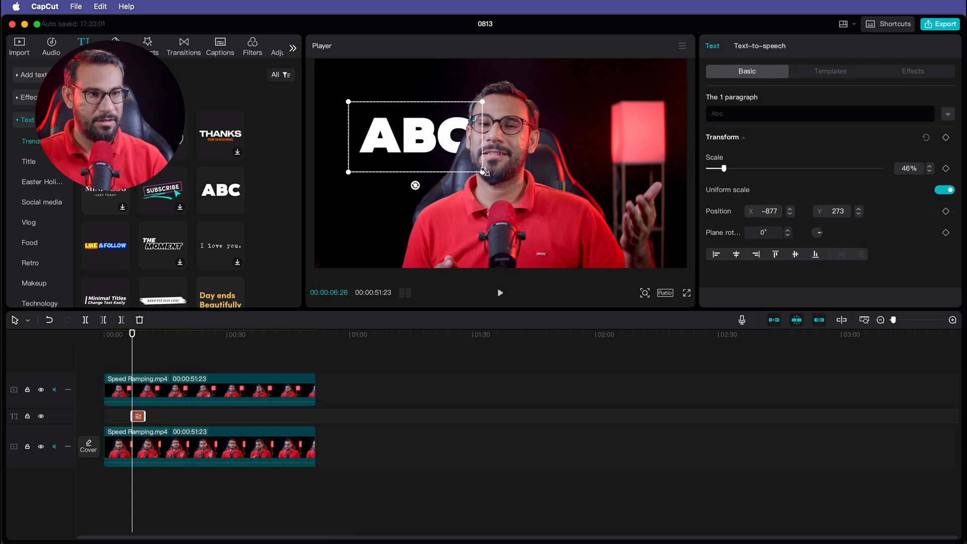
pyautogui.moveTo(484, 172); pyautogui.dragTo(491, 176)
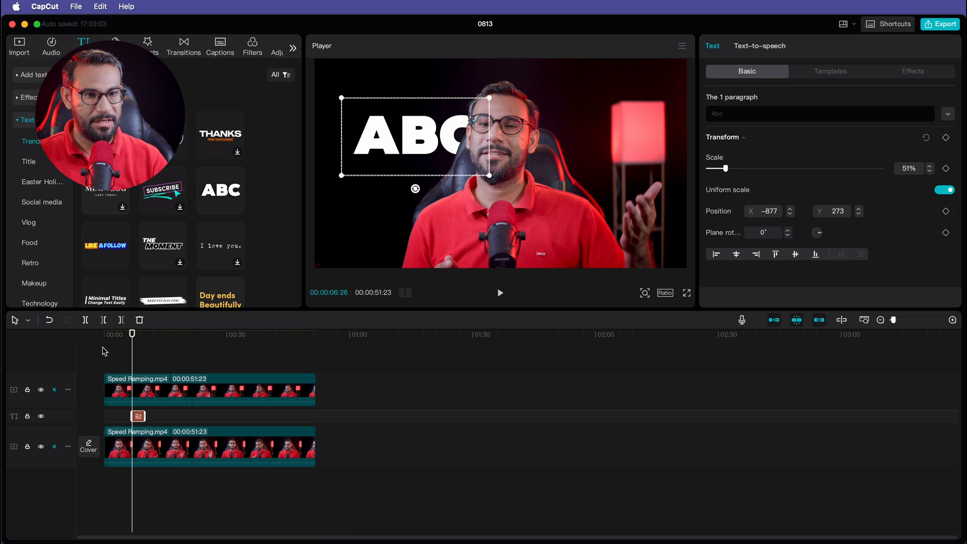
# - Play back the section around the text to check the effect
pyautogui.click(123, 337)
pyautogui.press('space')
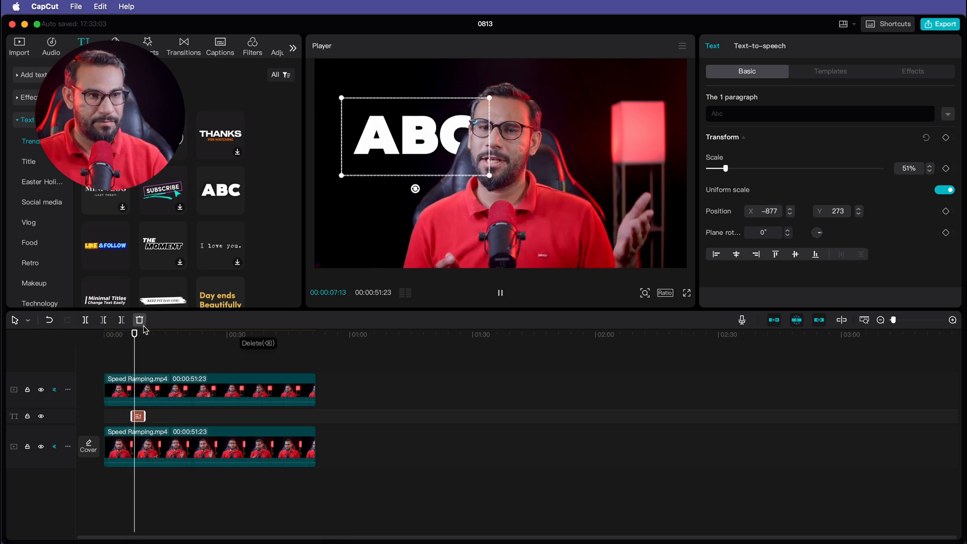
pyautogui.press('space')
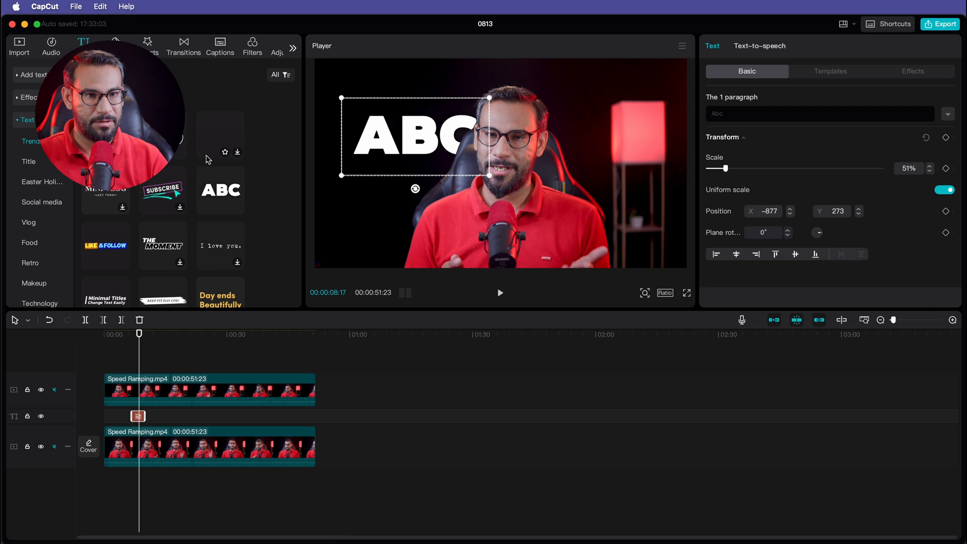
# - Replace the ABC text with the SECOND ROUND text template on the middle track and select it
pyautogui.moveTo(174, 134); pyautogui.dragTo(141, 420)
pyautogui.click(140, 419)
pyautogui.press('Delete')
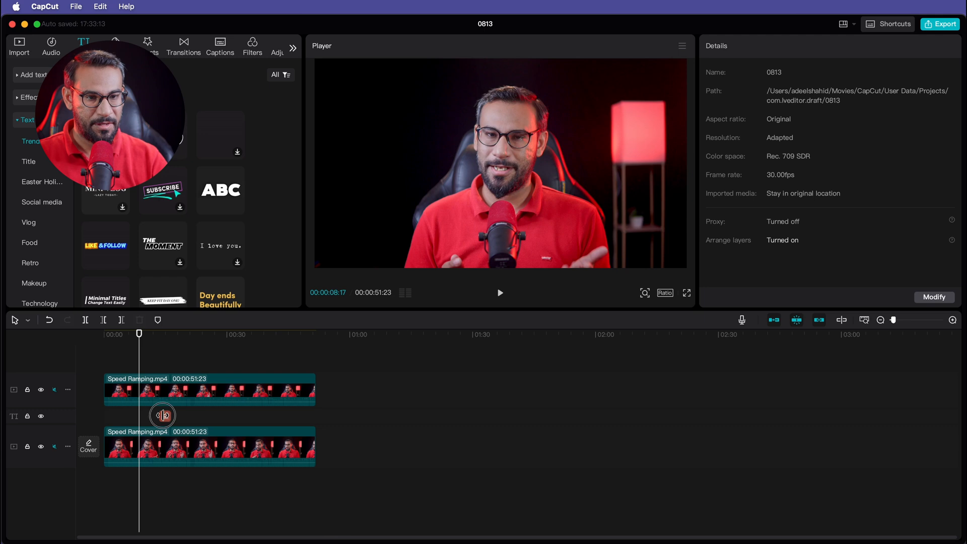
pyautogui.click(145, 415)
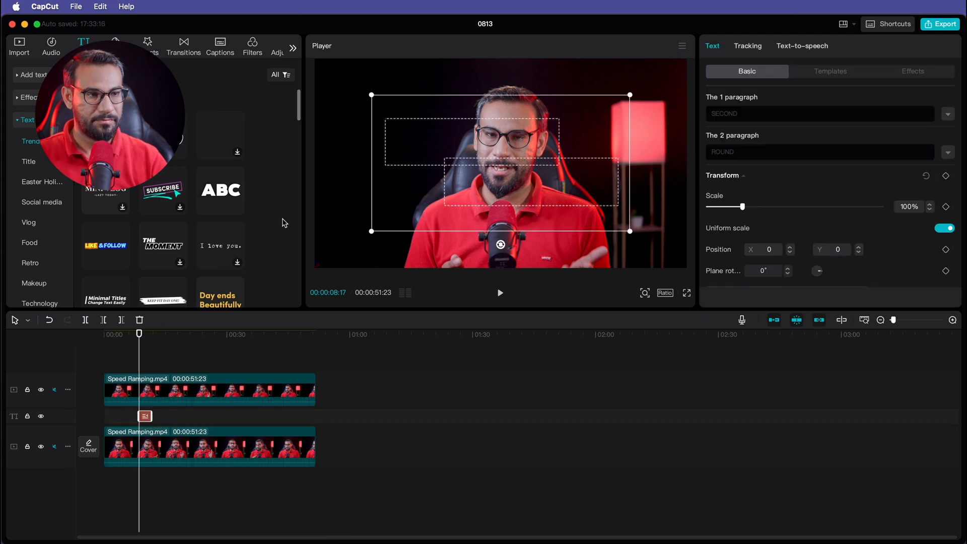
# - Scale the SECOND ROUND text to about 60% and move it left to about X -982, Y 0
pyautogui.moveTo(631, 231); pyautogui.dragTo(587, 209)
pyautogui.moveTo(483, 149); pyautogui.dragTo(384, 149)
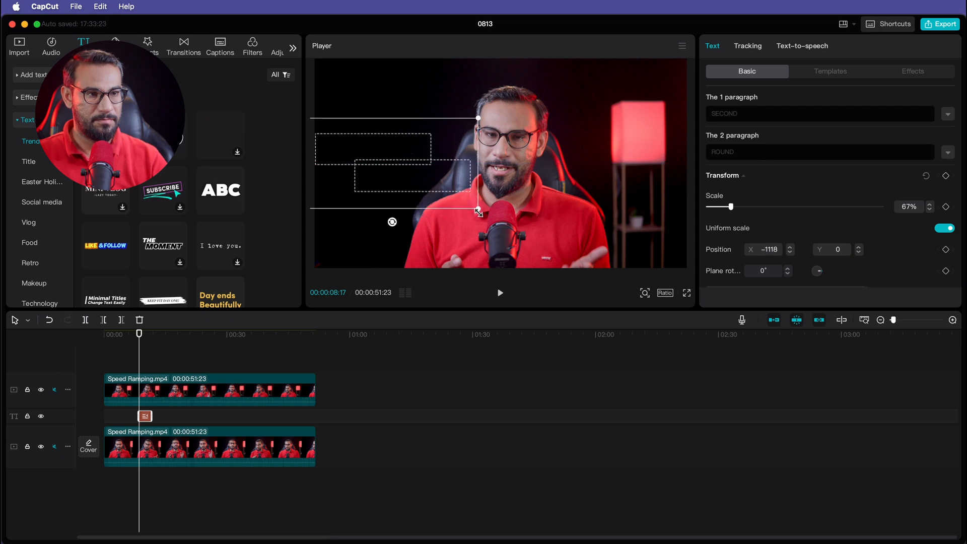
pyautogui.moveTo(479, 212); pyautogui.dragTo(471, 205)
pyautogui.moveTo(384, 155); pyautogui.dragTo(395, 153)
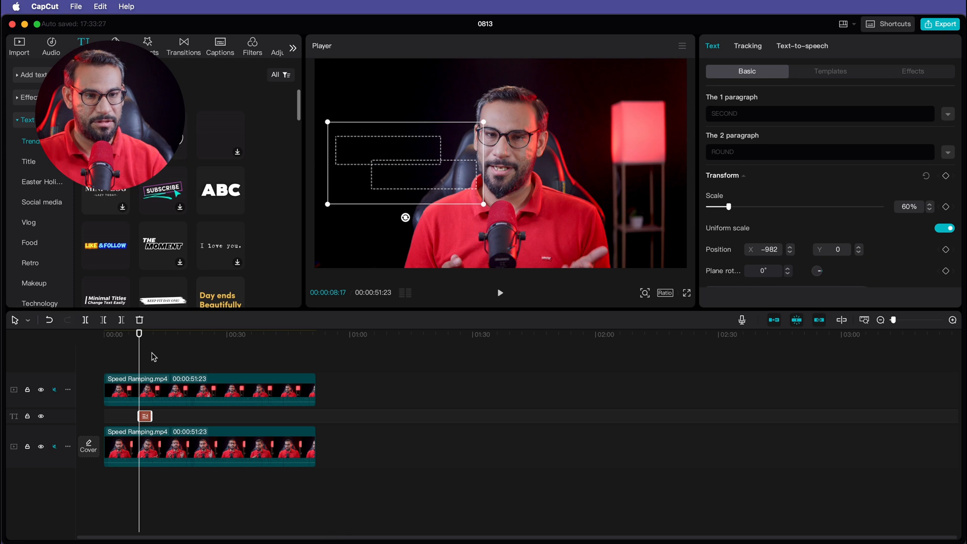
# - Play back the section around the text to check the effect
pyautogui.click(128, 344)
pyautogui.press('space')
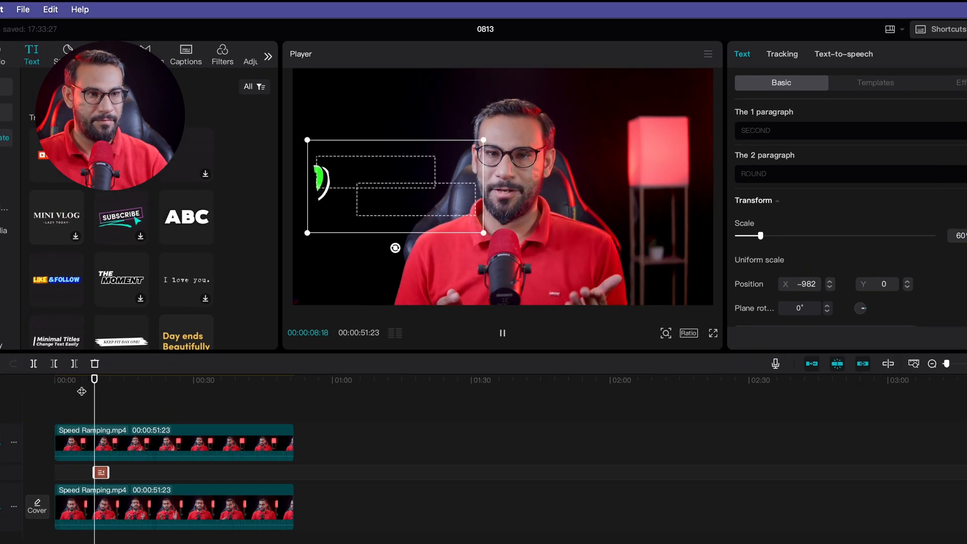
pyautogui.press('space')
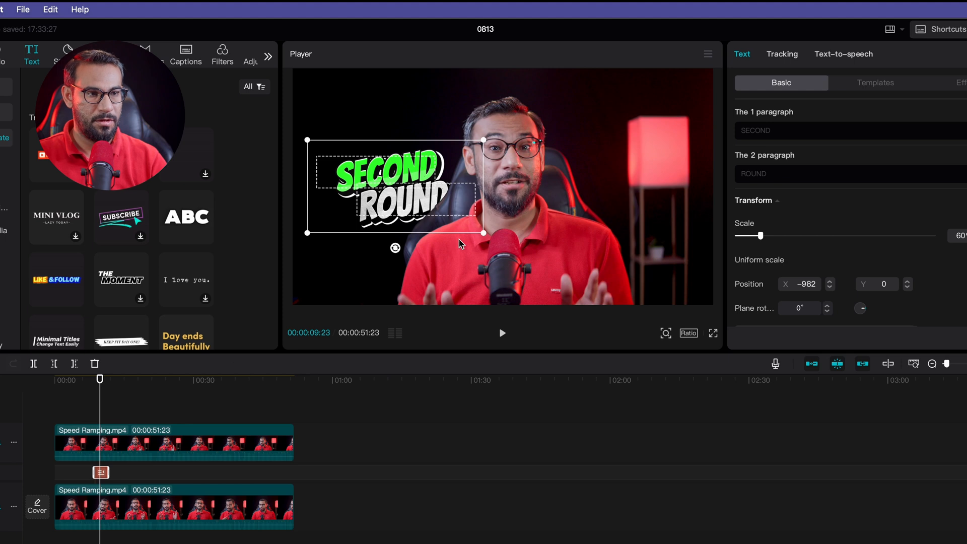
# - Enlarge the SECOND ROUND text to about 71% and move it to about X -918, Y 180
pyautogui.moveTo(487, 232); pyautogui.dragTo(504, 250)
pyautogui.moveTo(398, 172)
pyautogui.mouseDown()
pyautogui.moveTo(388, 153)
pyautogui.moveTo(404, 155)
pyautogui.mouseUp()
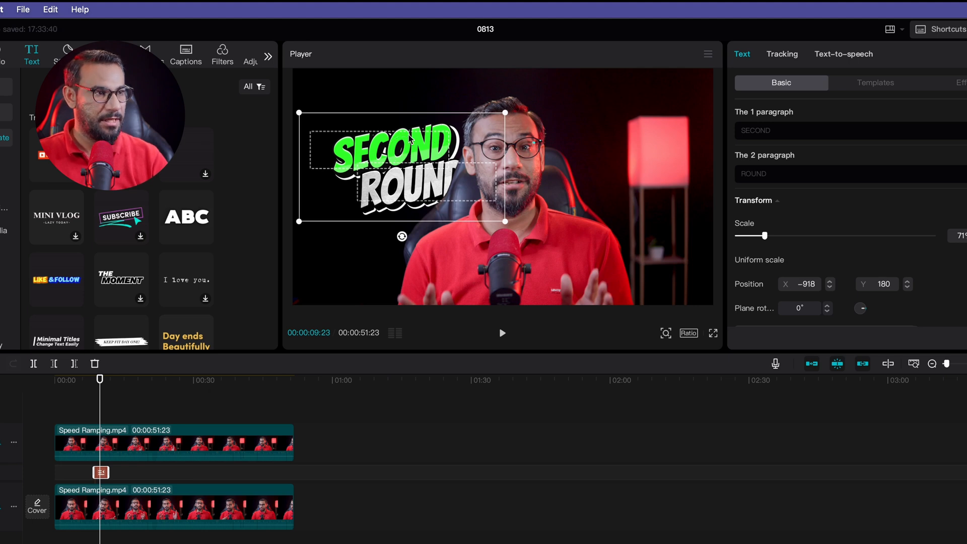
pyautogui.click(724, 137)
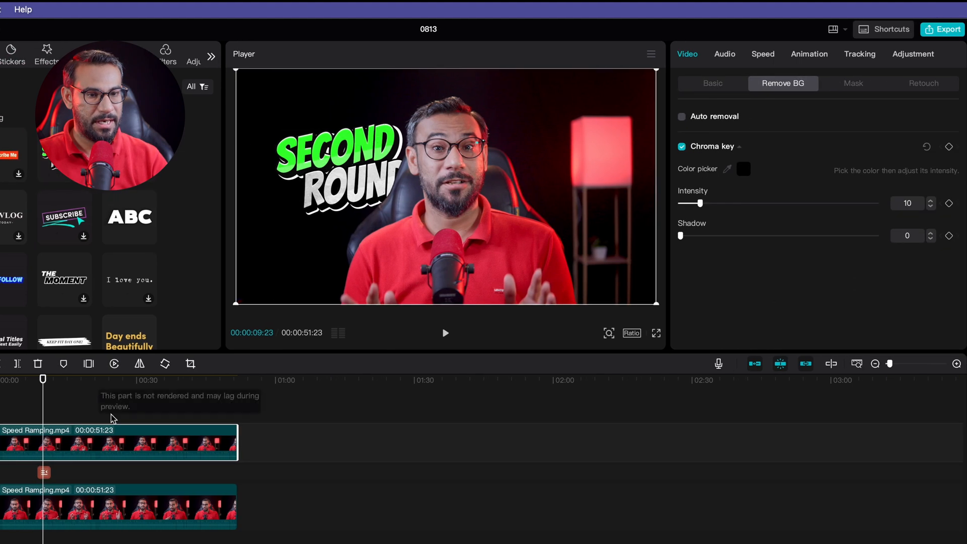
# - Change the text's first paragraph to BOL and the second paragraph to CHAAL
pyautogui.click(44, 473)
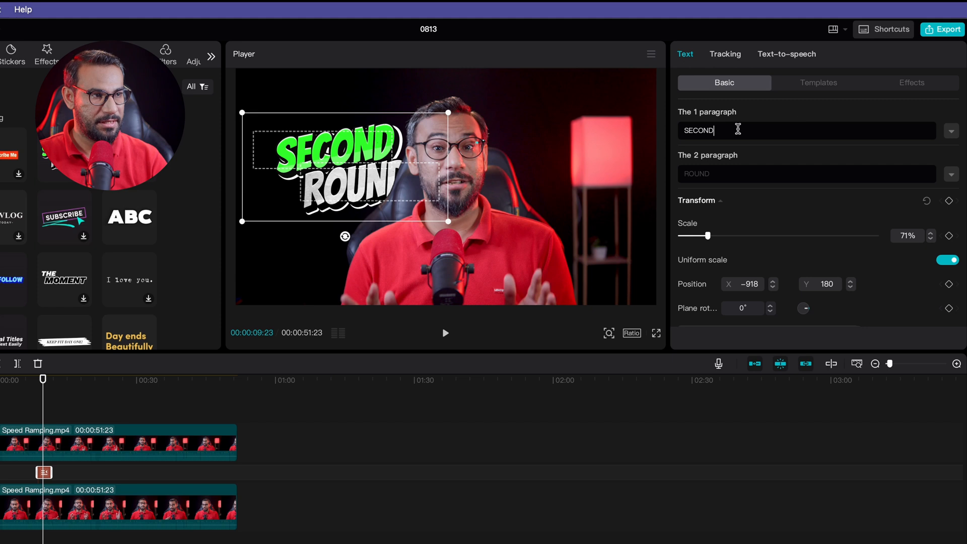
pyautogui.hotkey('ctrl', 'a')
pyautogui.write('BOL')
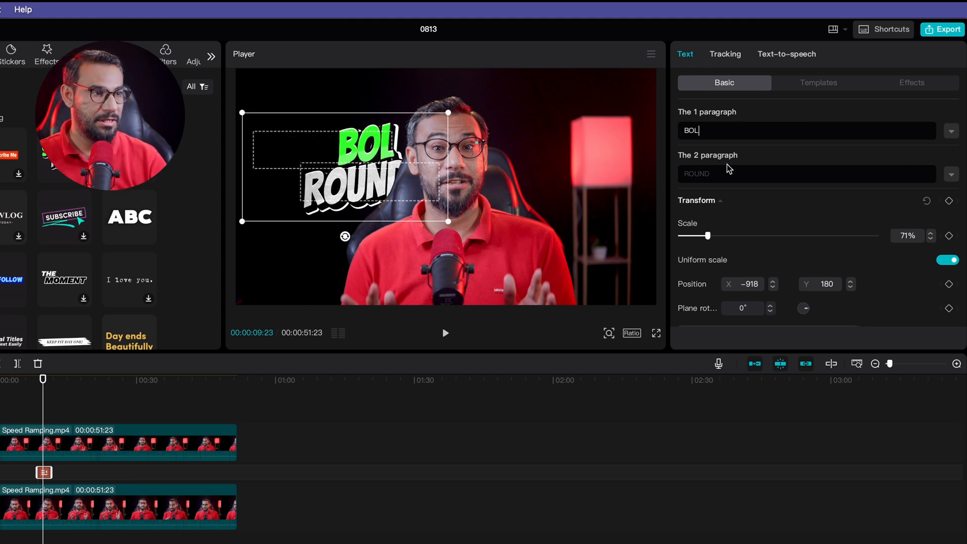
pyautogui.hotkey('ctrl', 'a')
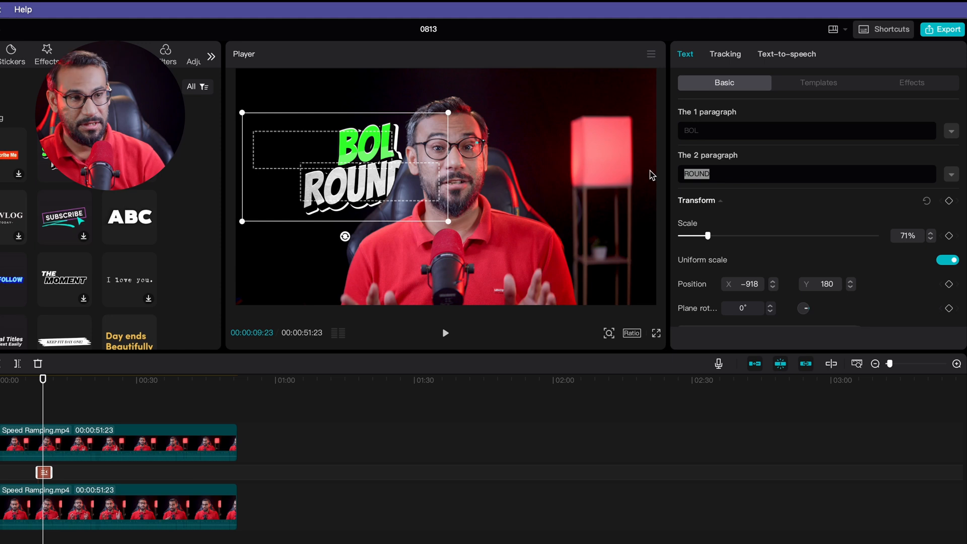
pyautogui.write('CHAAL')
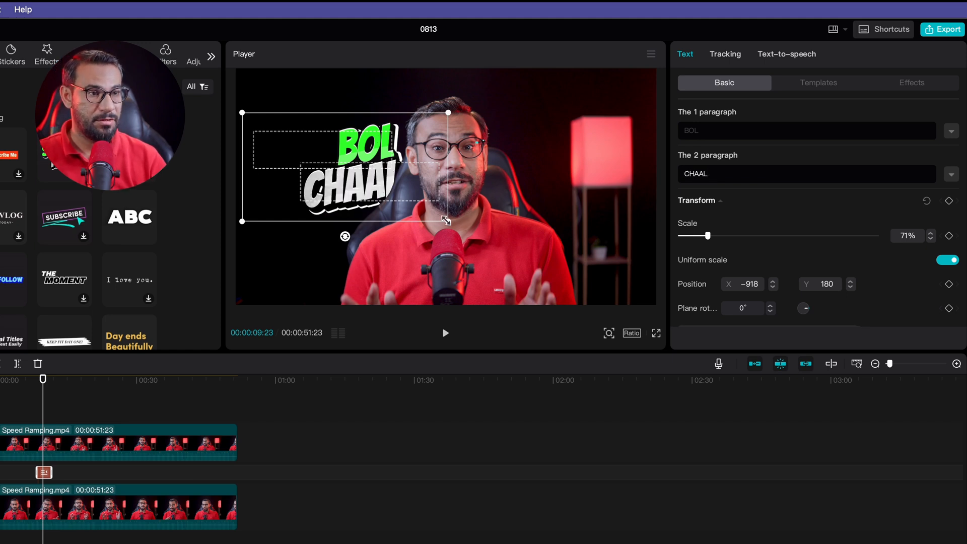
# - Scale the BOL CHAAL text to about 84% and move it to about X -1011, Y 212
pyautogui.moveTo(446, 221); pyautogui.dragTo(458, 226)
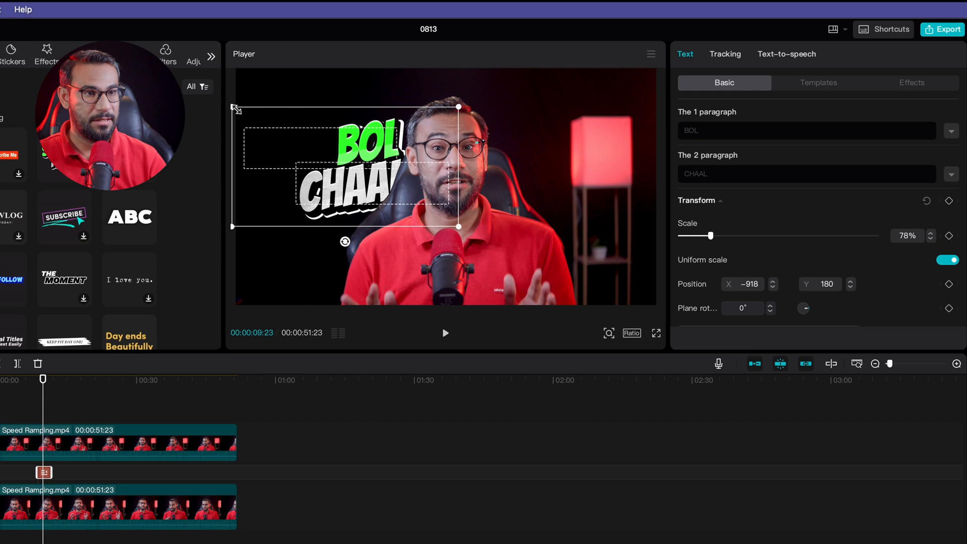
pyautogui.moveTo(337, 161); pyautogui.dragTo(326, 158)
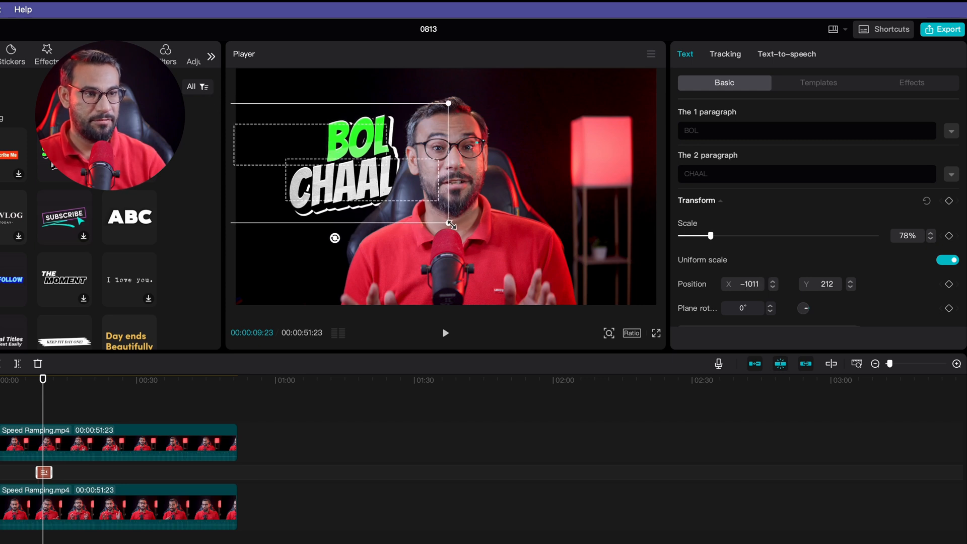
pyautogui.moveTo(451, 224); pyautogui.dragTo(455, 229)
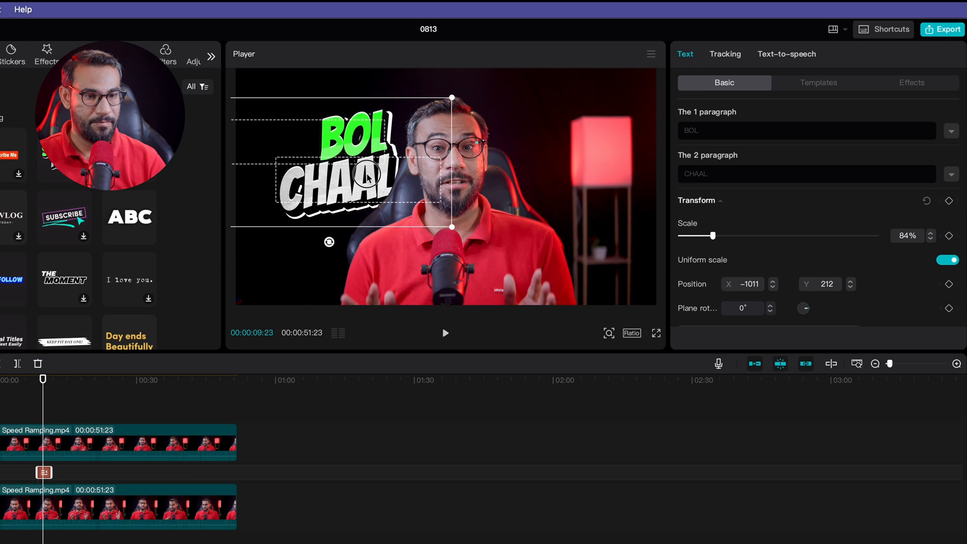
# - Play back the section around the text to check the effect
pyautogui.click(31, 381)
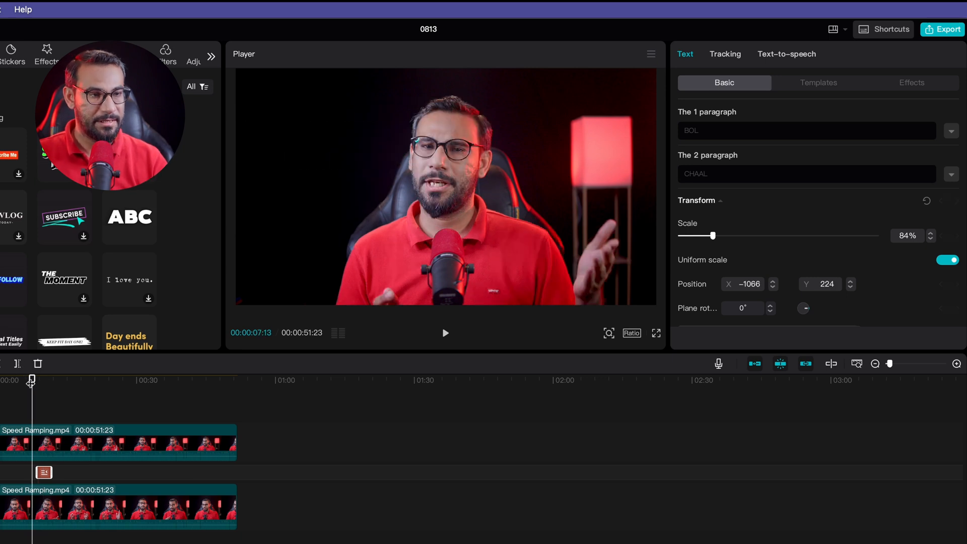
pyautogui.press('space')
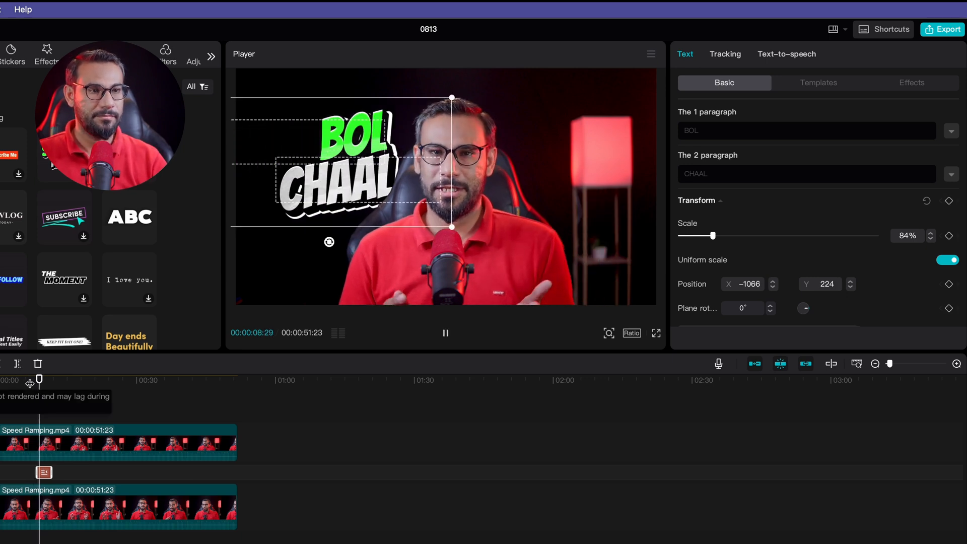
pyautogui.press('space')
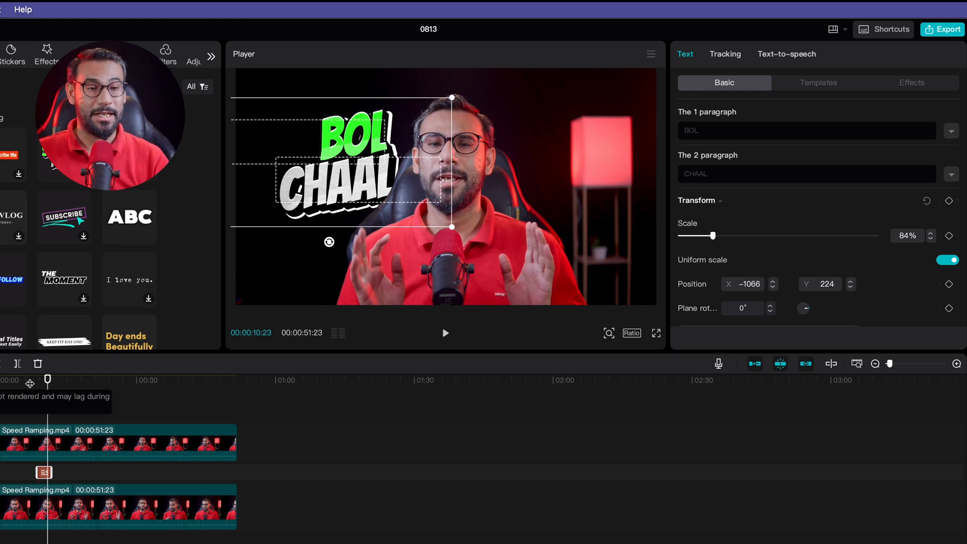
# - Select the top video clip and play back the result
pyautogui.click(31, 407)
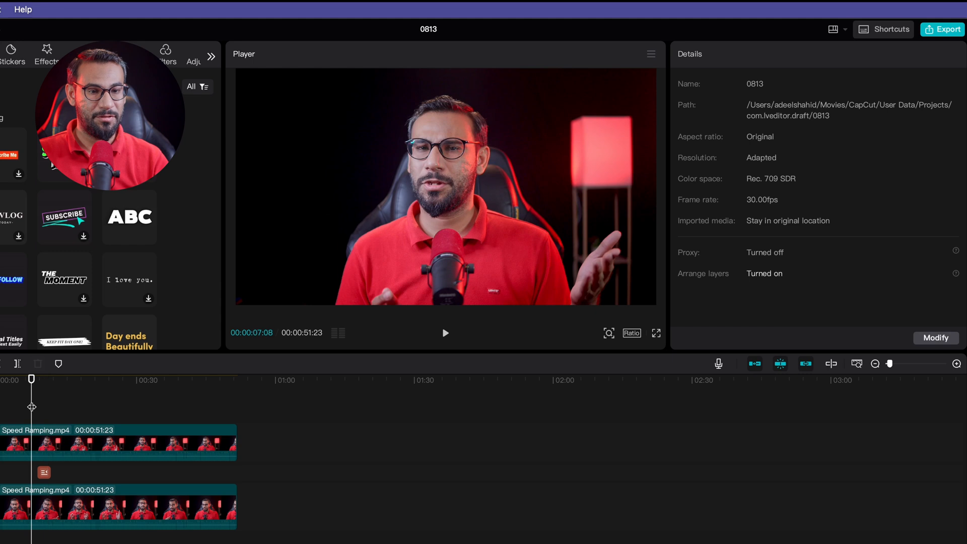
pyautogui.click(46, 449)
pyautogui.press('space')
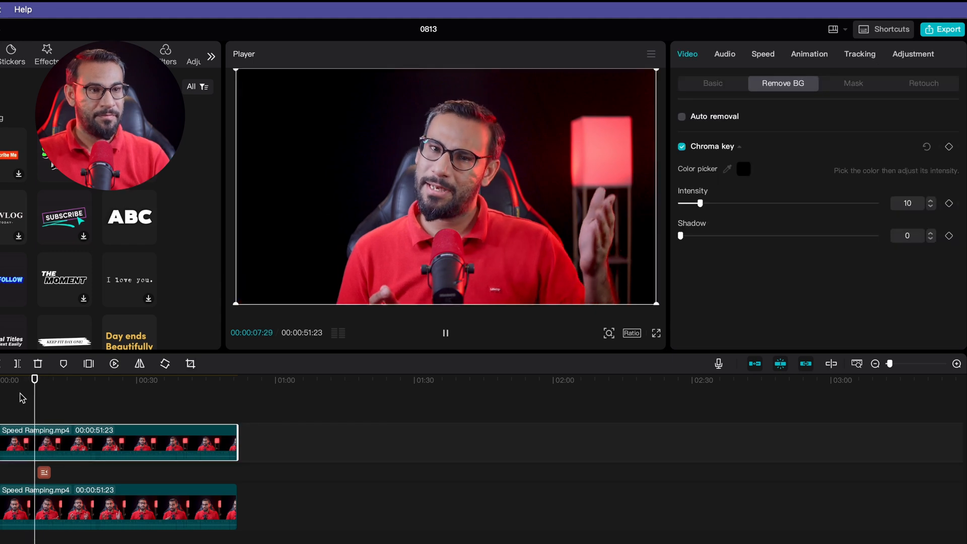